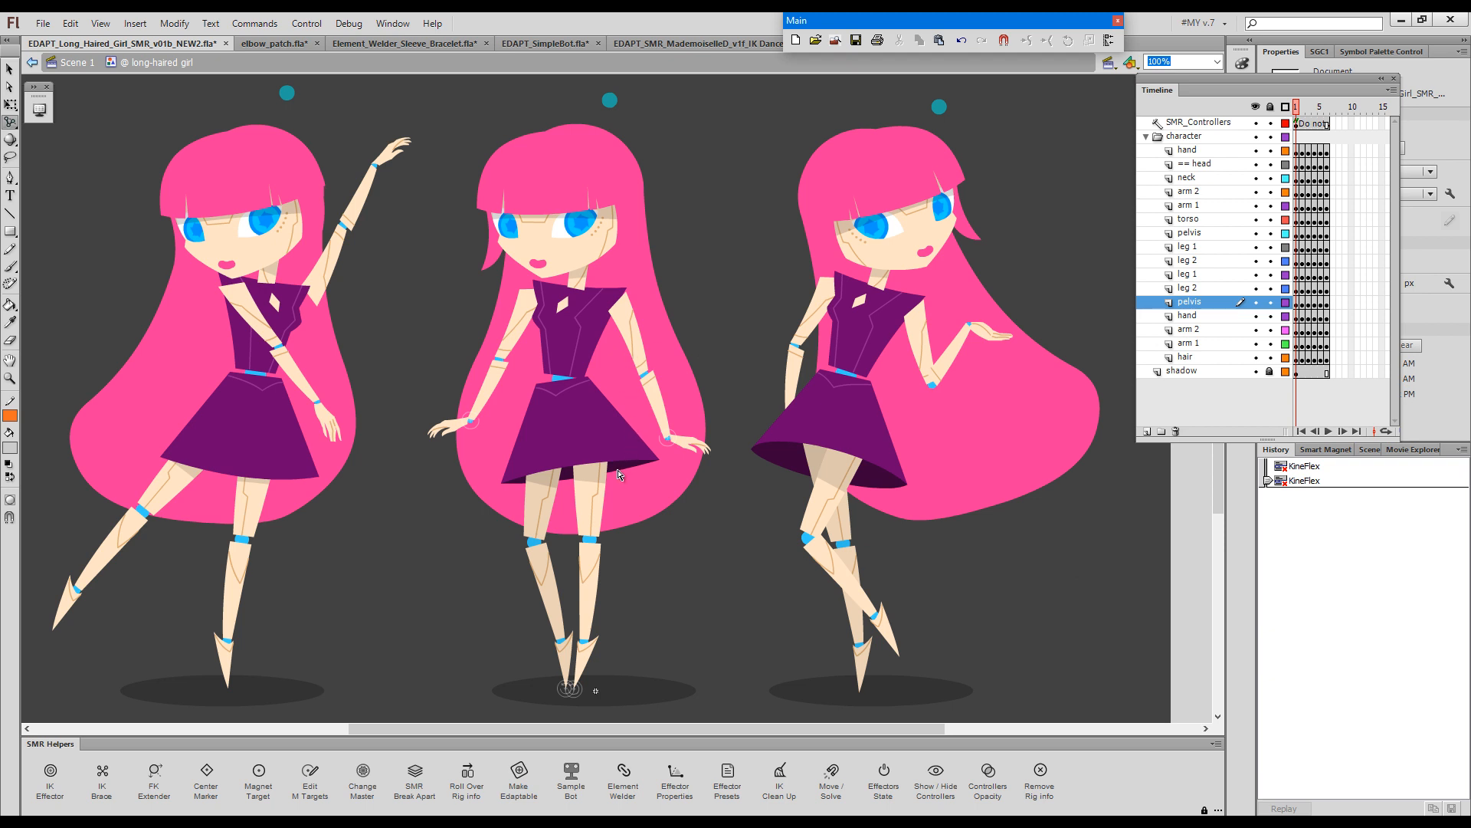
# - Swing the middle girl's inner skirt piece away from the skirt, restore its position and deselect it
pyautogui.moveTo(626, 450)
pyautogui.mouseDown()
pyautogui.moveTo(593, 473)
pyautogui.moveTo(645, 450)
pyautogui.moveTo(583, 489)
pyautogui.moveTo(648, 446)
pyautogui.mouseUp()
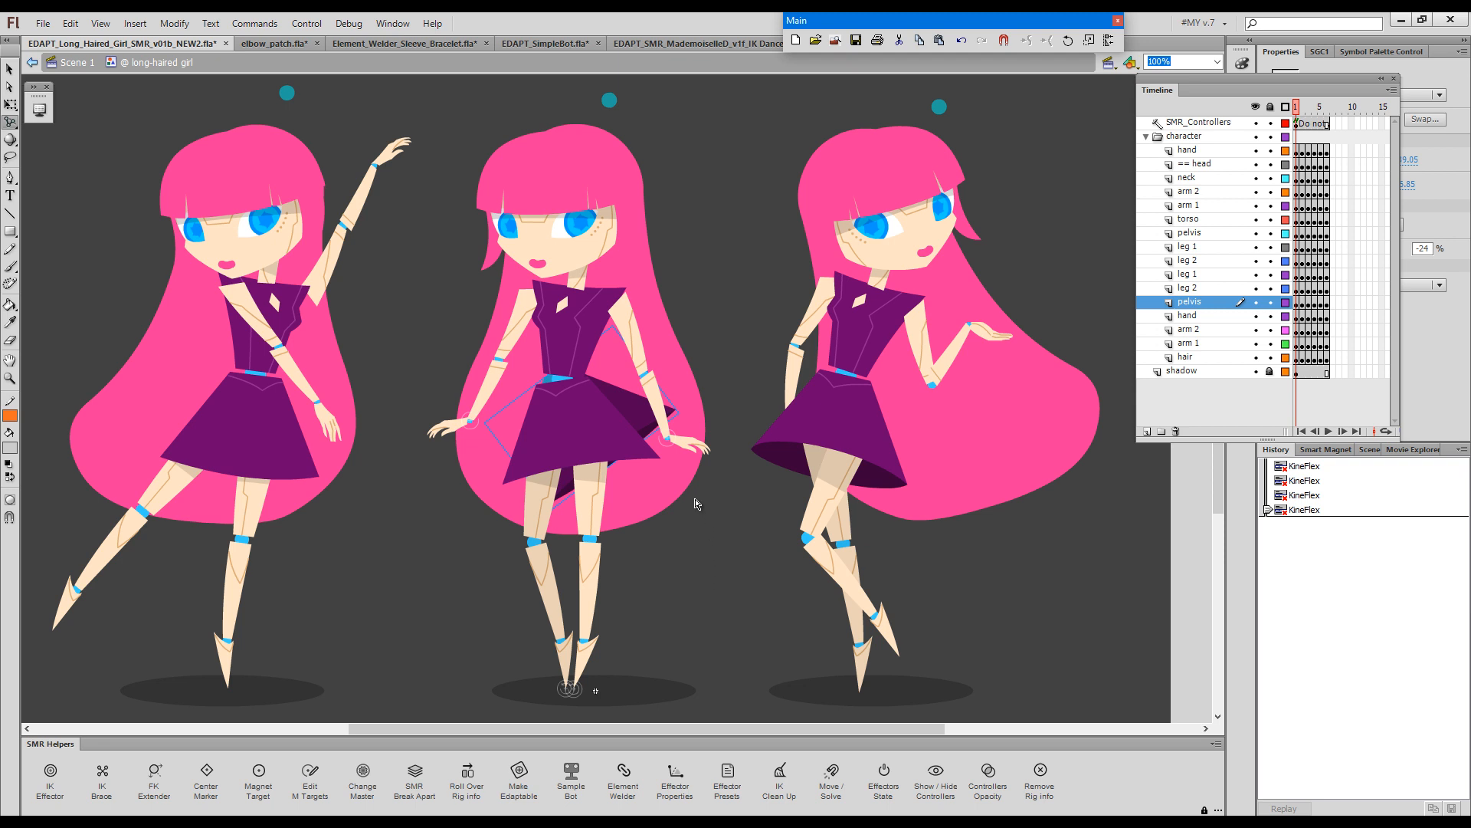
pyautogui.press('F3')
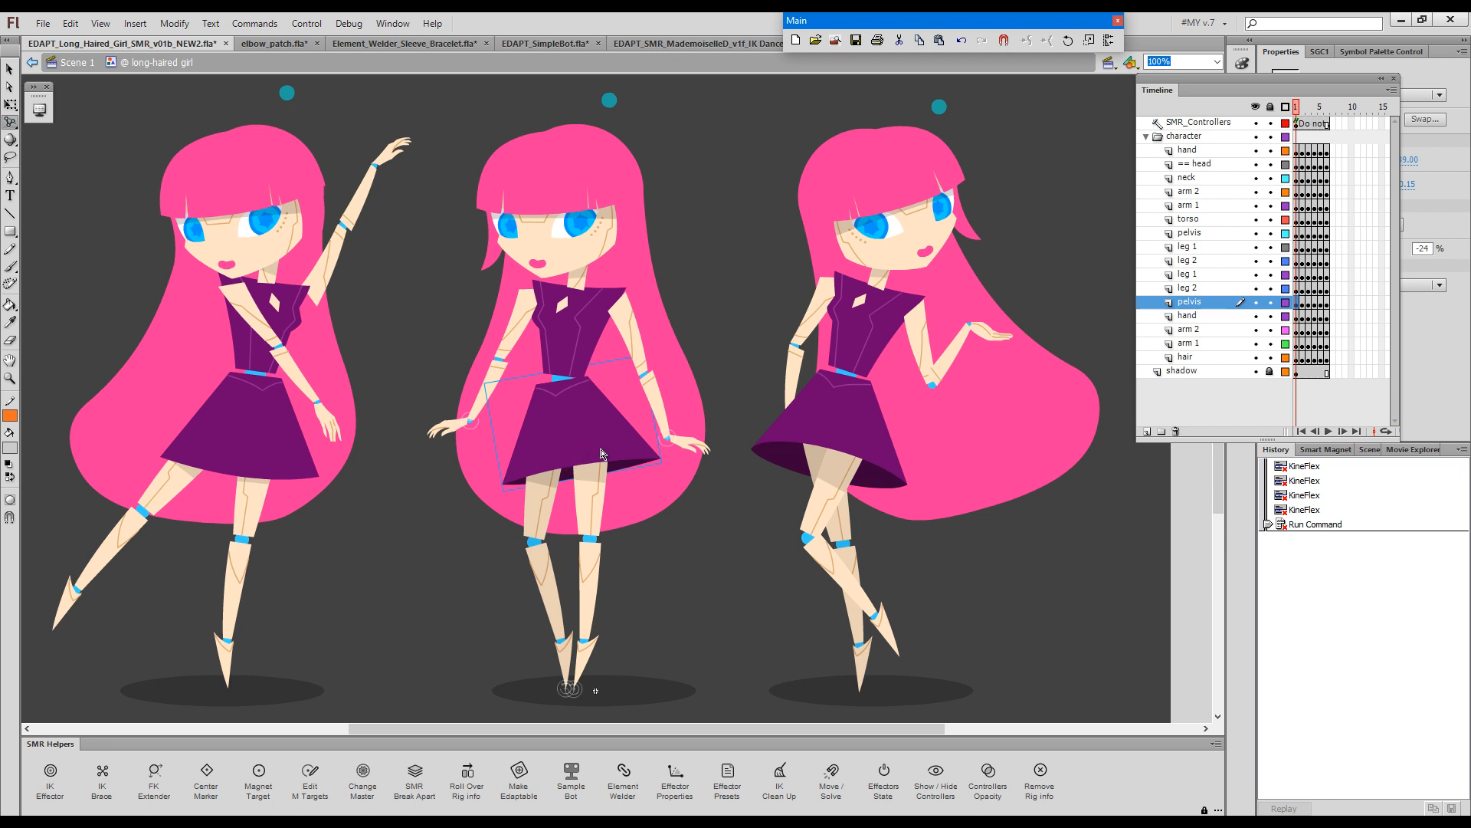
pyautogui.click(673, 549)
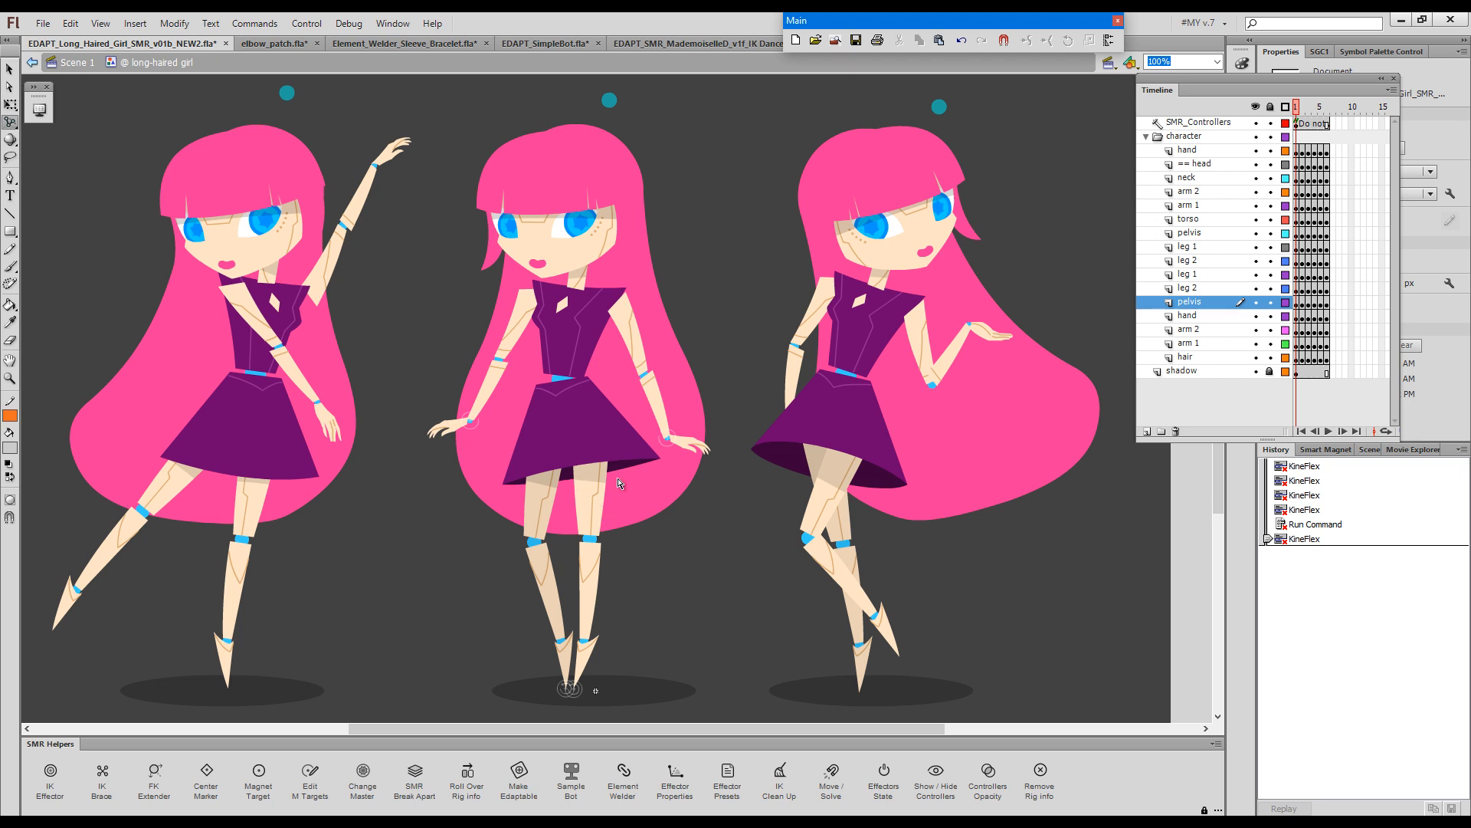
# - Apply Hard welding to the middle girl's inner skirt piece with Element Welder and test it by moving the skirt with KineFlex
pyautogui.press('v')
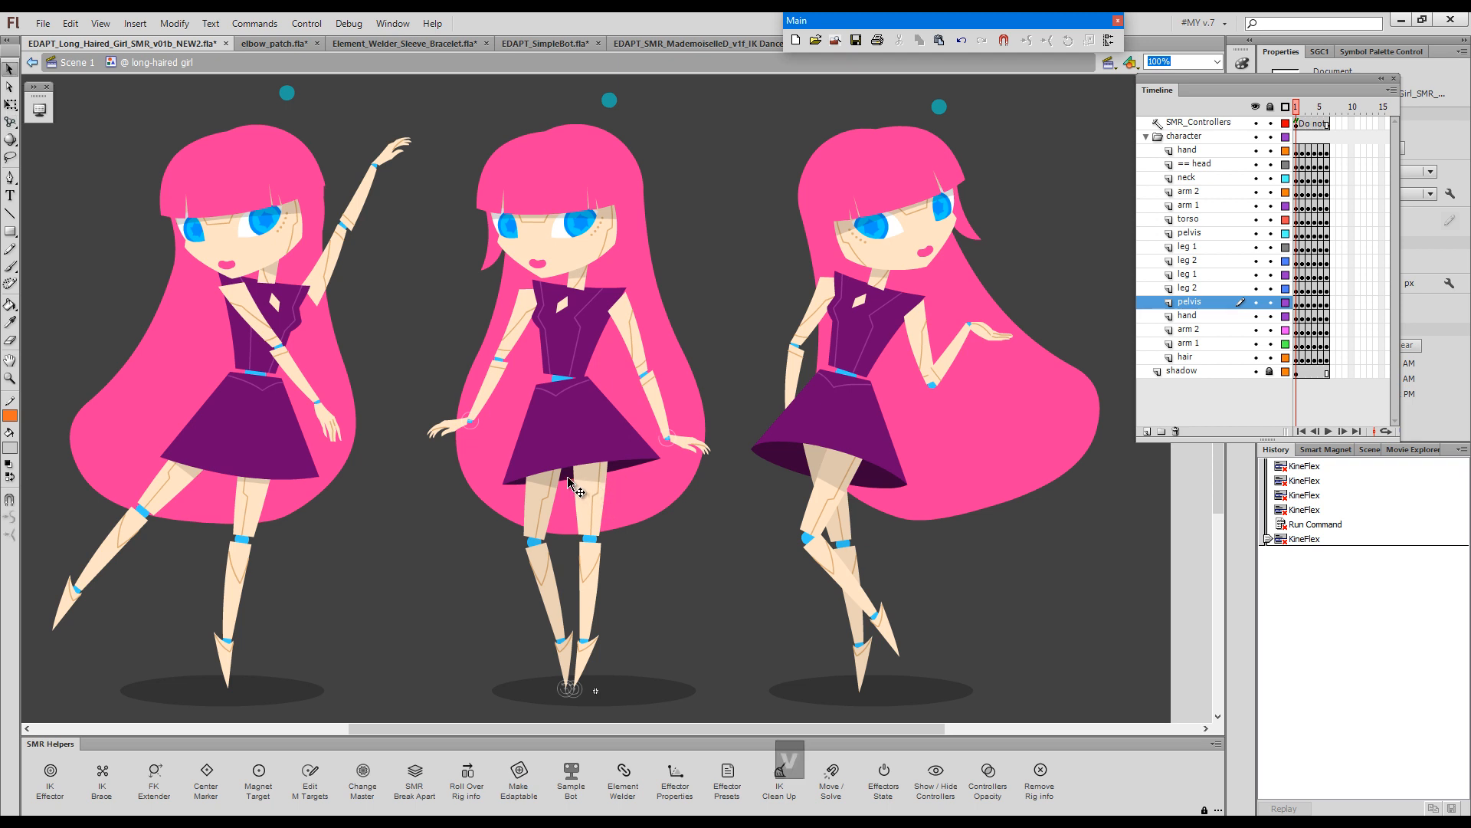
pyautogui.click(568, 485)
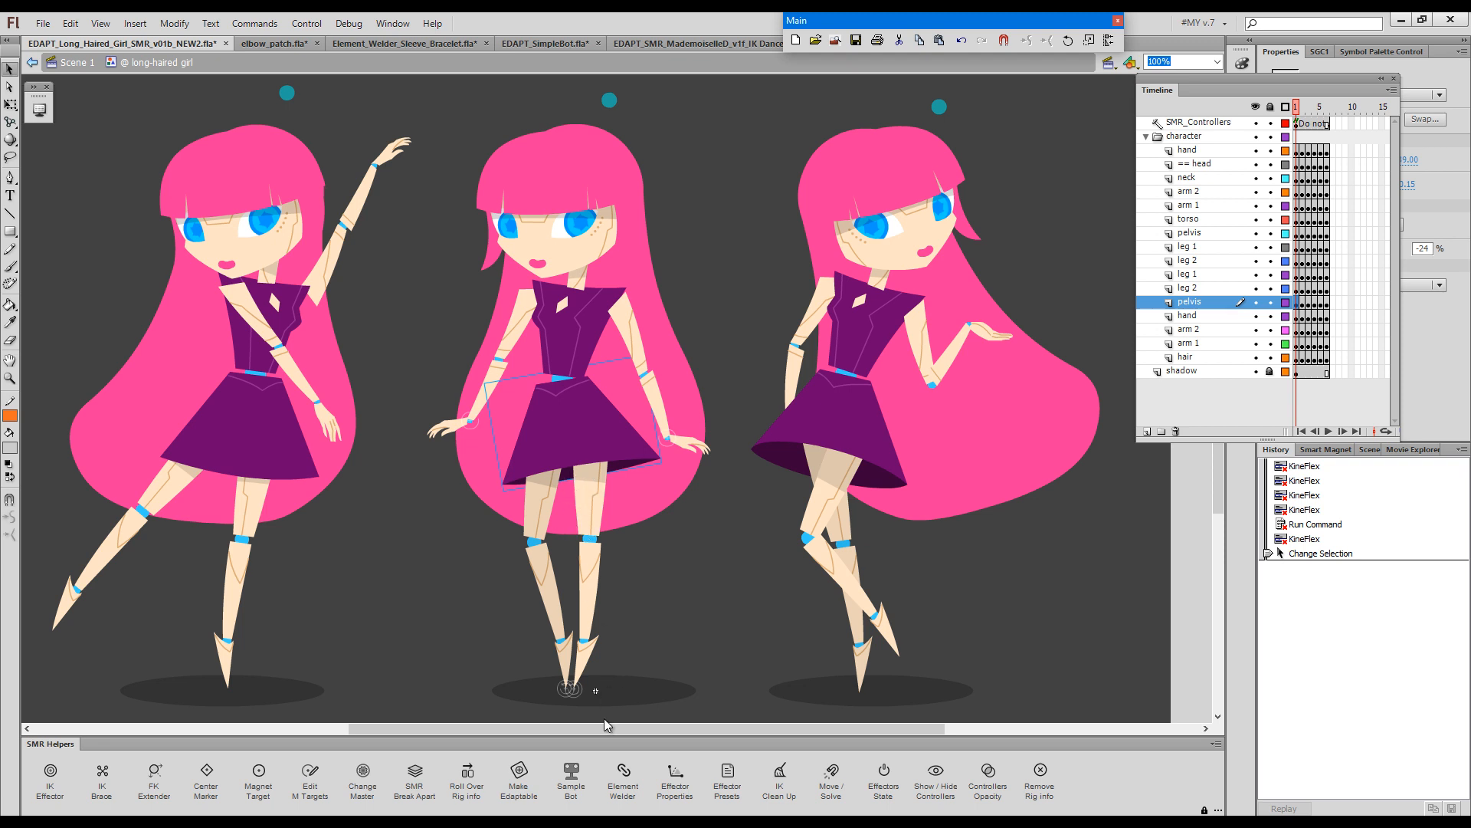
pyautogui.click(624, 789)
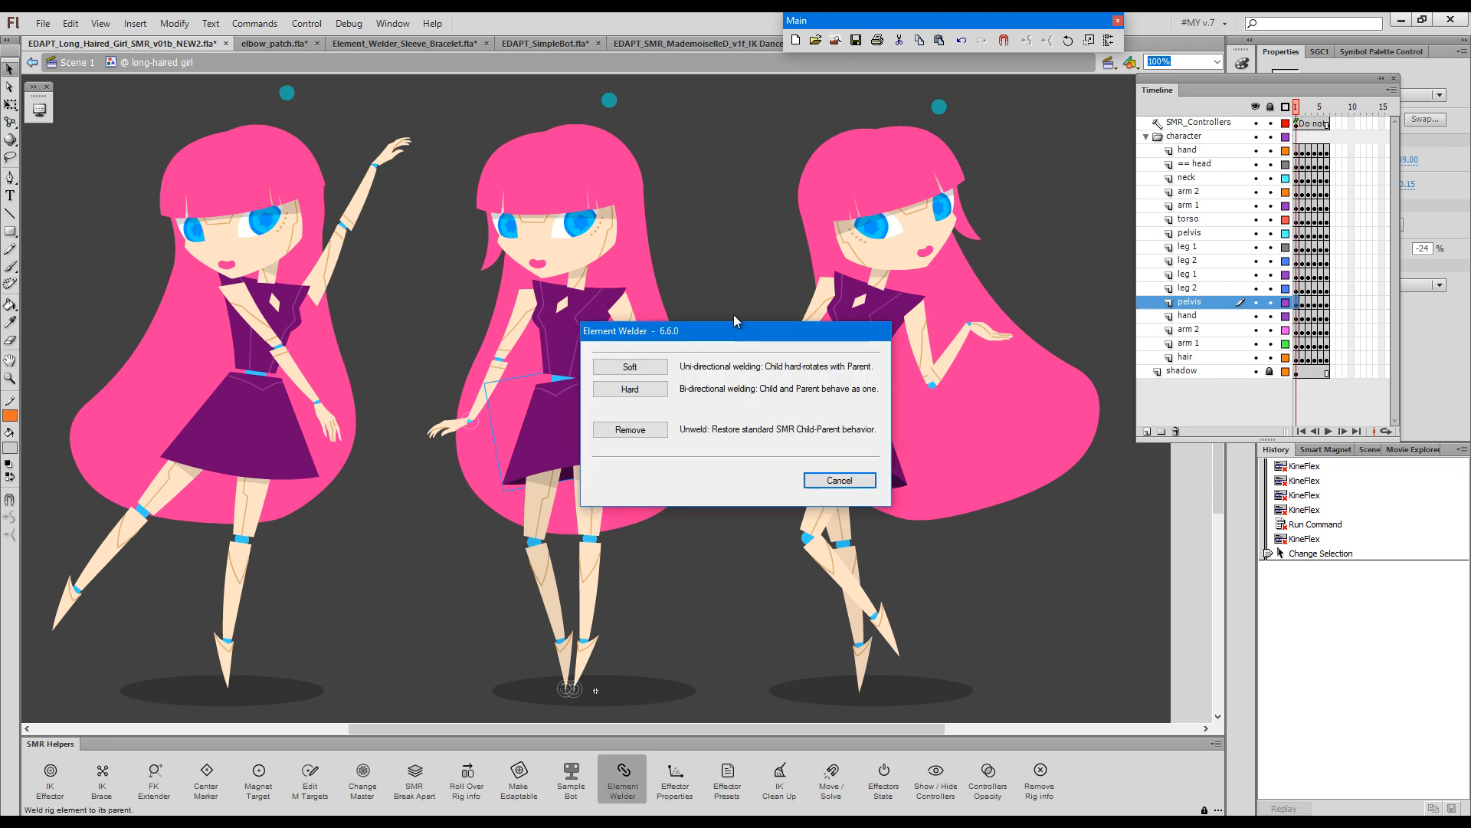
pyautogui.moveTo(748, 334); pyautogui.dragTo(888, 350)
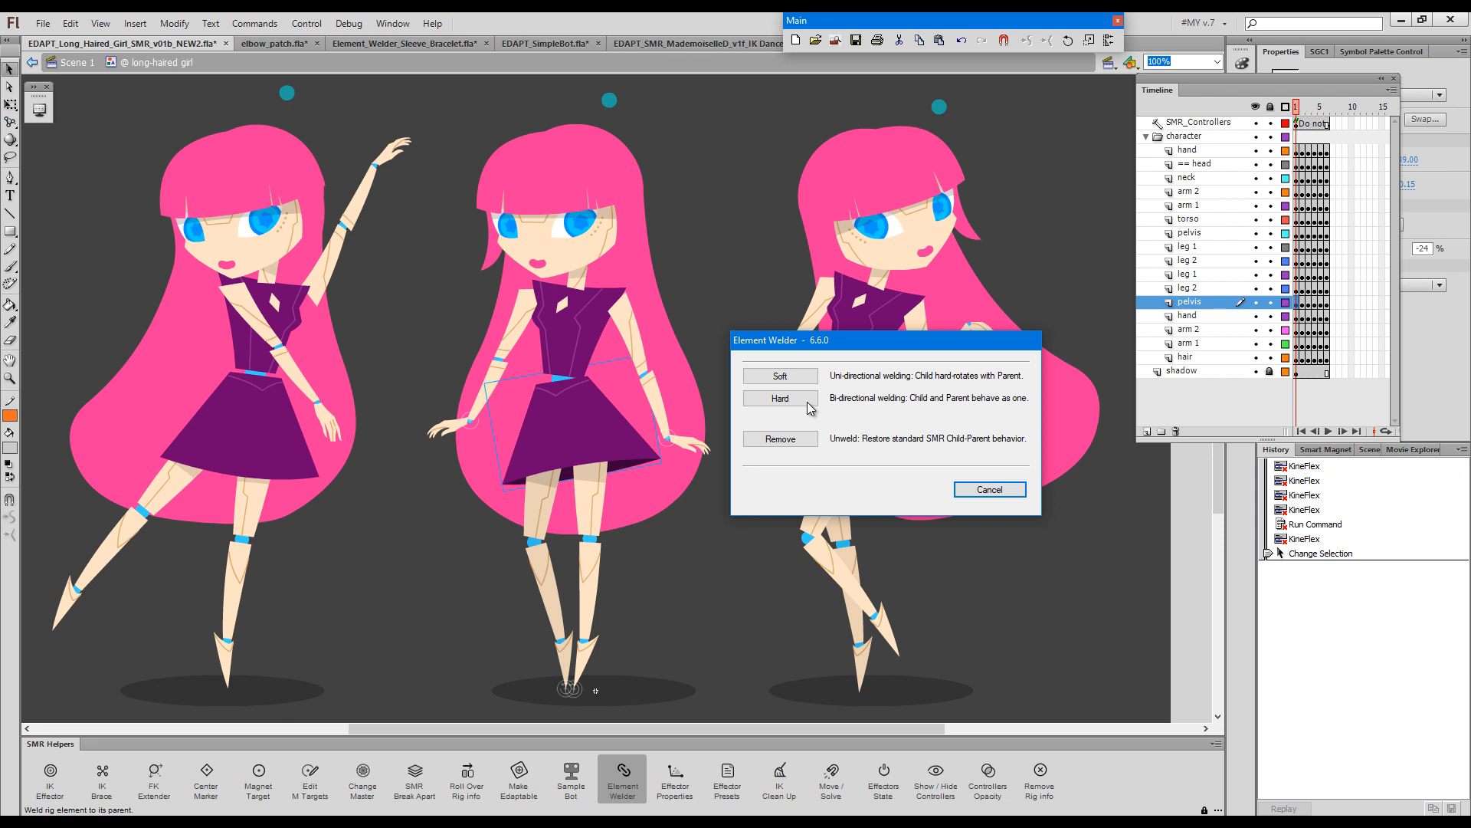
pyautogui.click(808, 404)
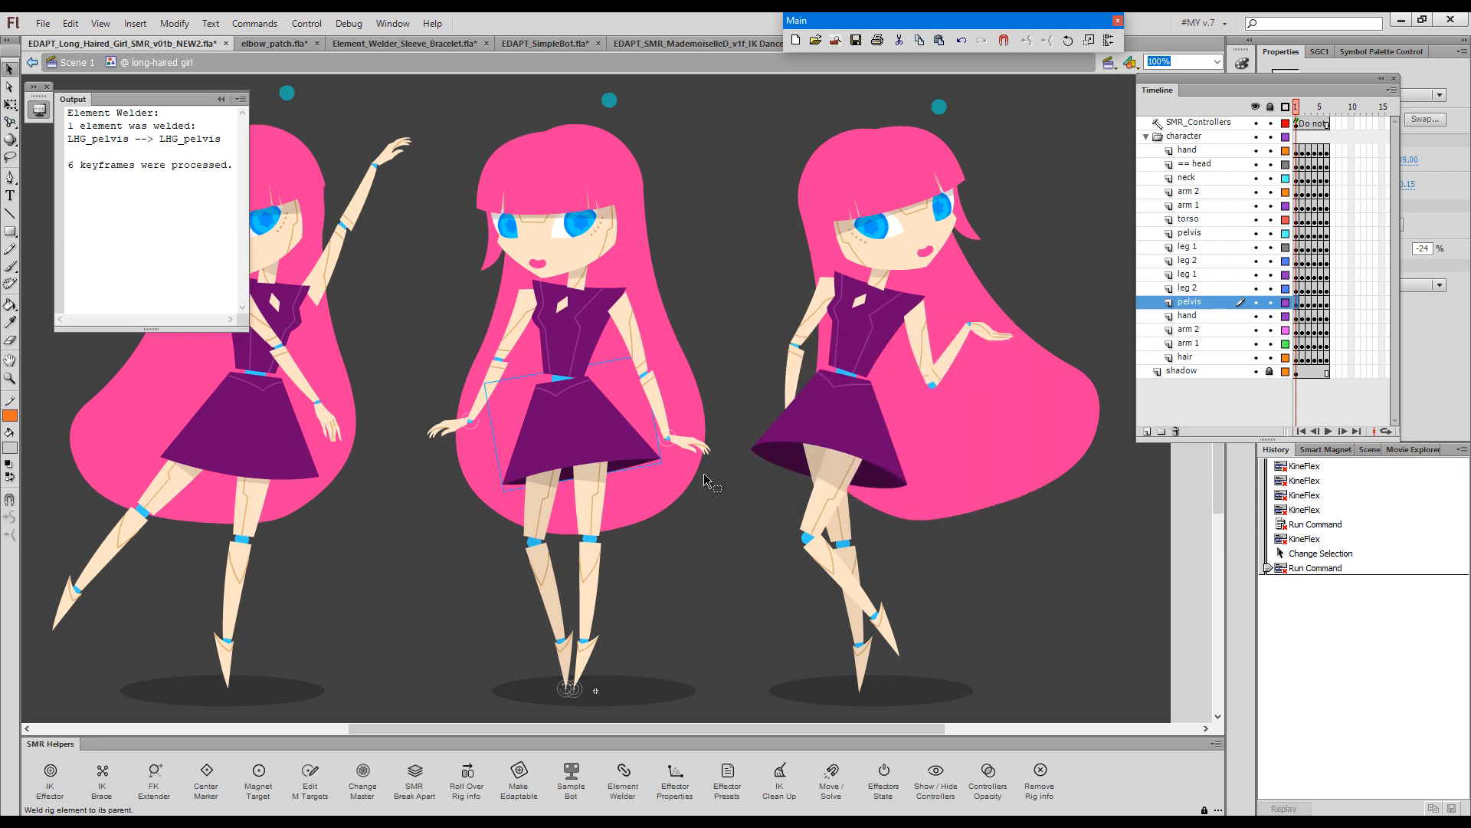
pyautogui.press('g')
pyautogui.moveTo(619, 473); pyautogui.dragTo(646, 553)
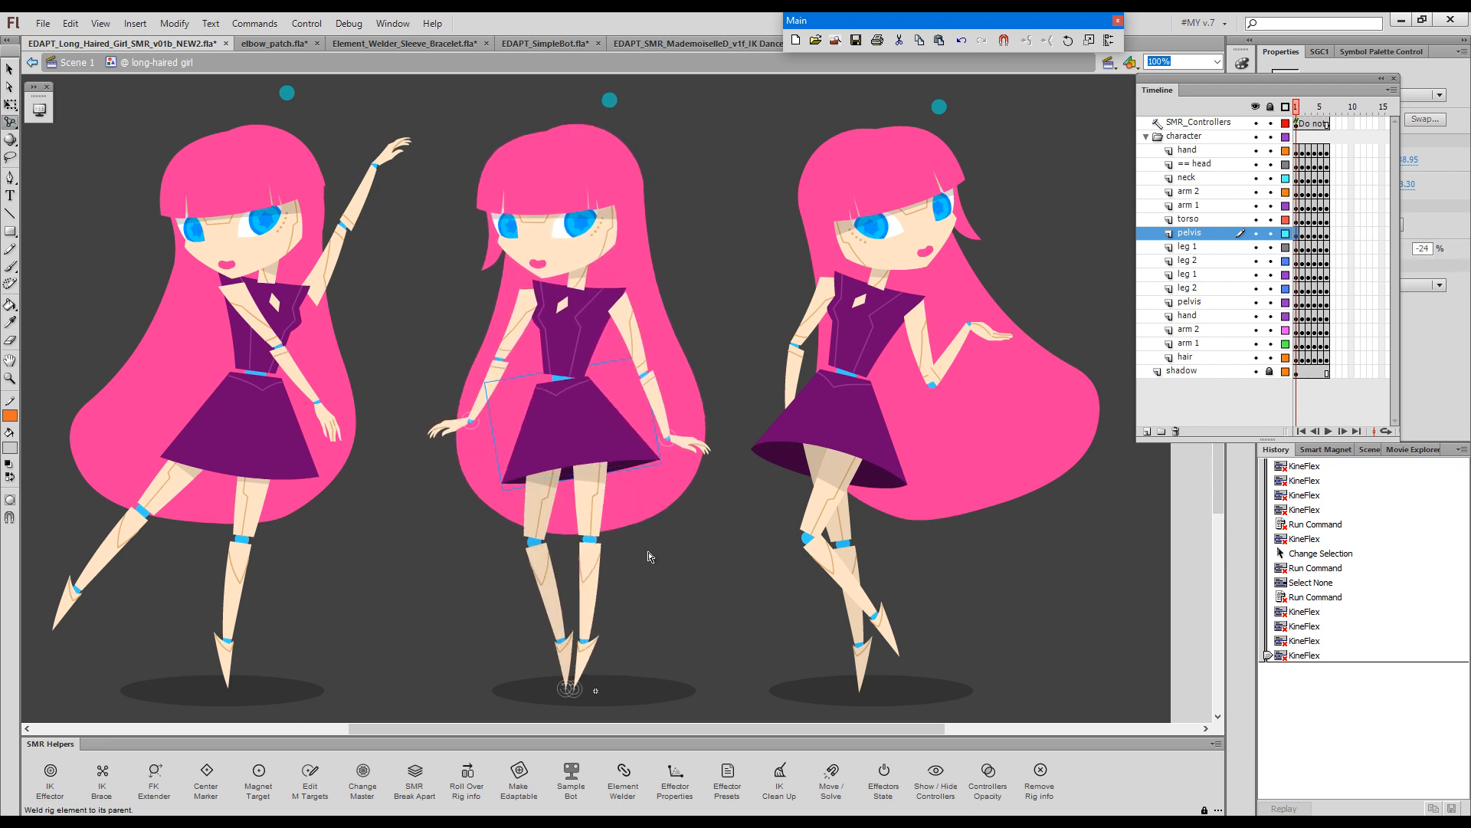
# - Switch to the elbow_patch.fla document and pose the white arm using its IK controller and elbow
pyautogui.click(284, 45)
pyautogui.click(811, 465)
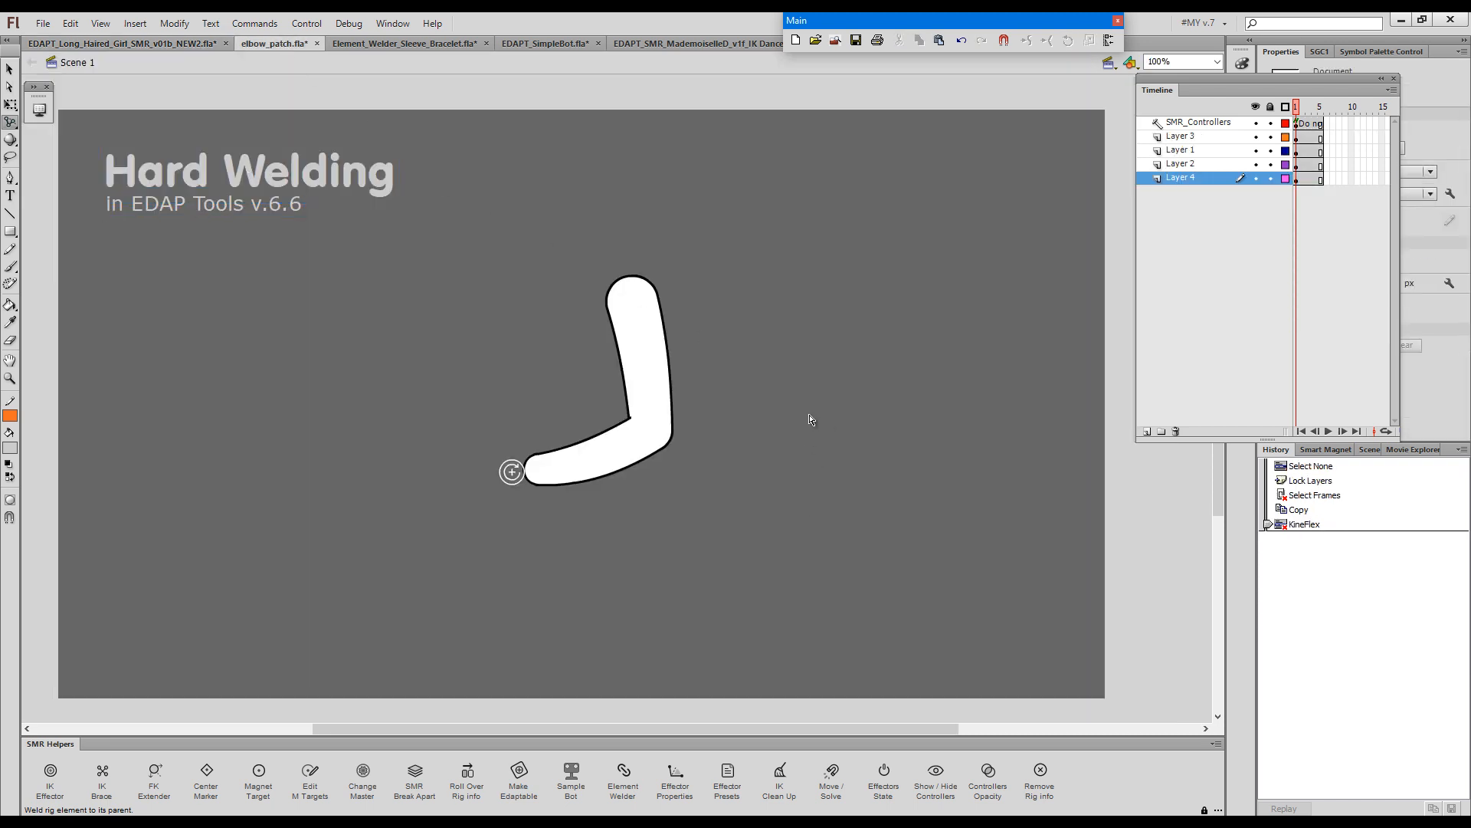
pyautogui.moveTo(512, 472); pyautogui.dragTo(567, 421)
pyautogui.moveTo(721, 397); pyautogui.dragTo(689, 420)
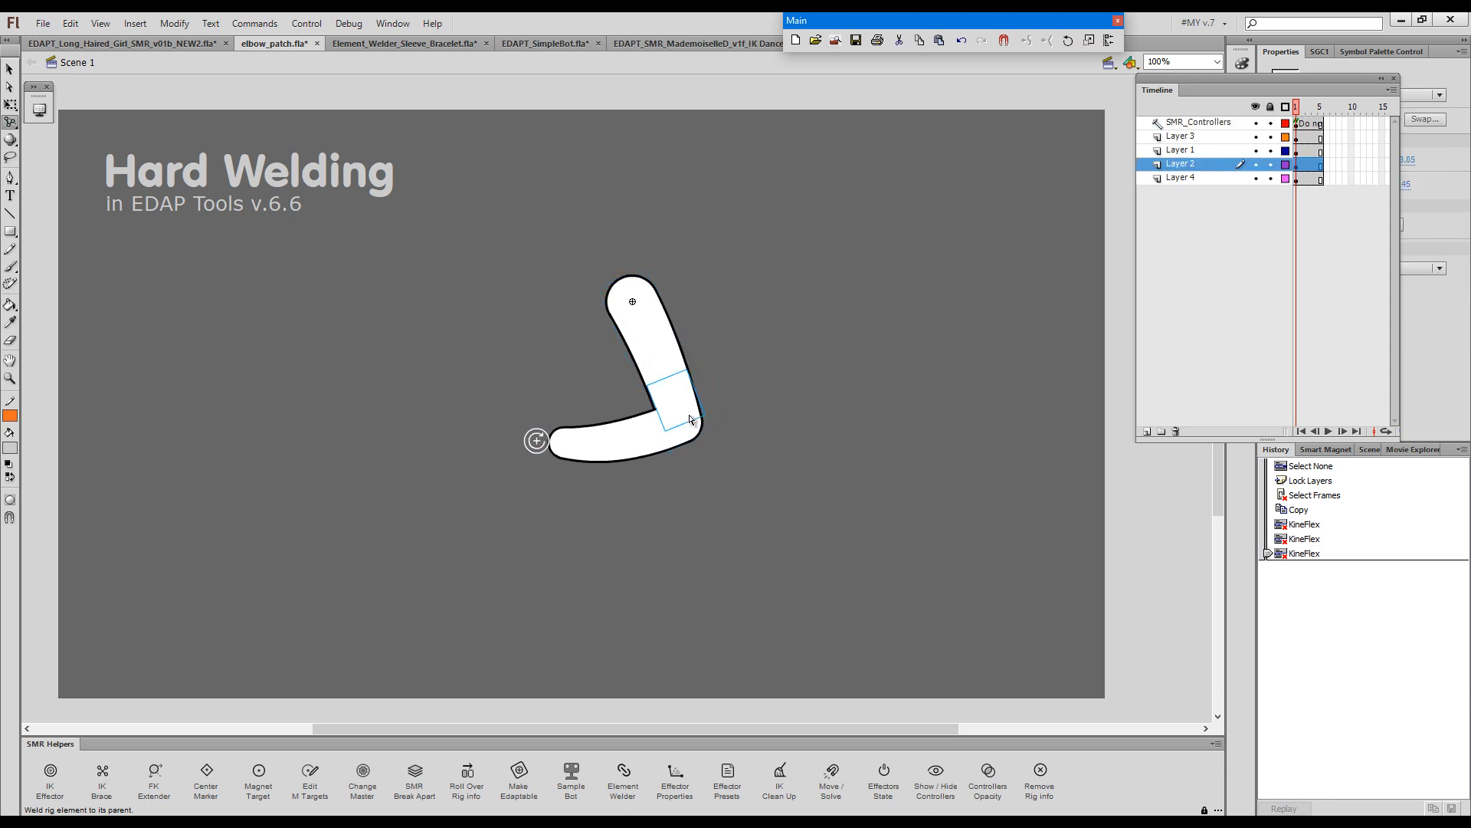
pyautogui.keyDown('shift'); pyautogui.click(684, 409); pyautogui.keyUp('shift')
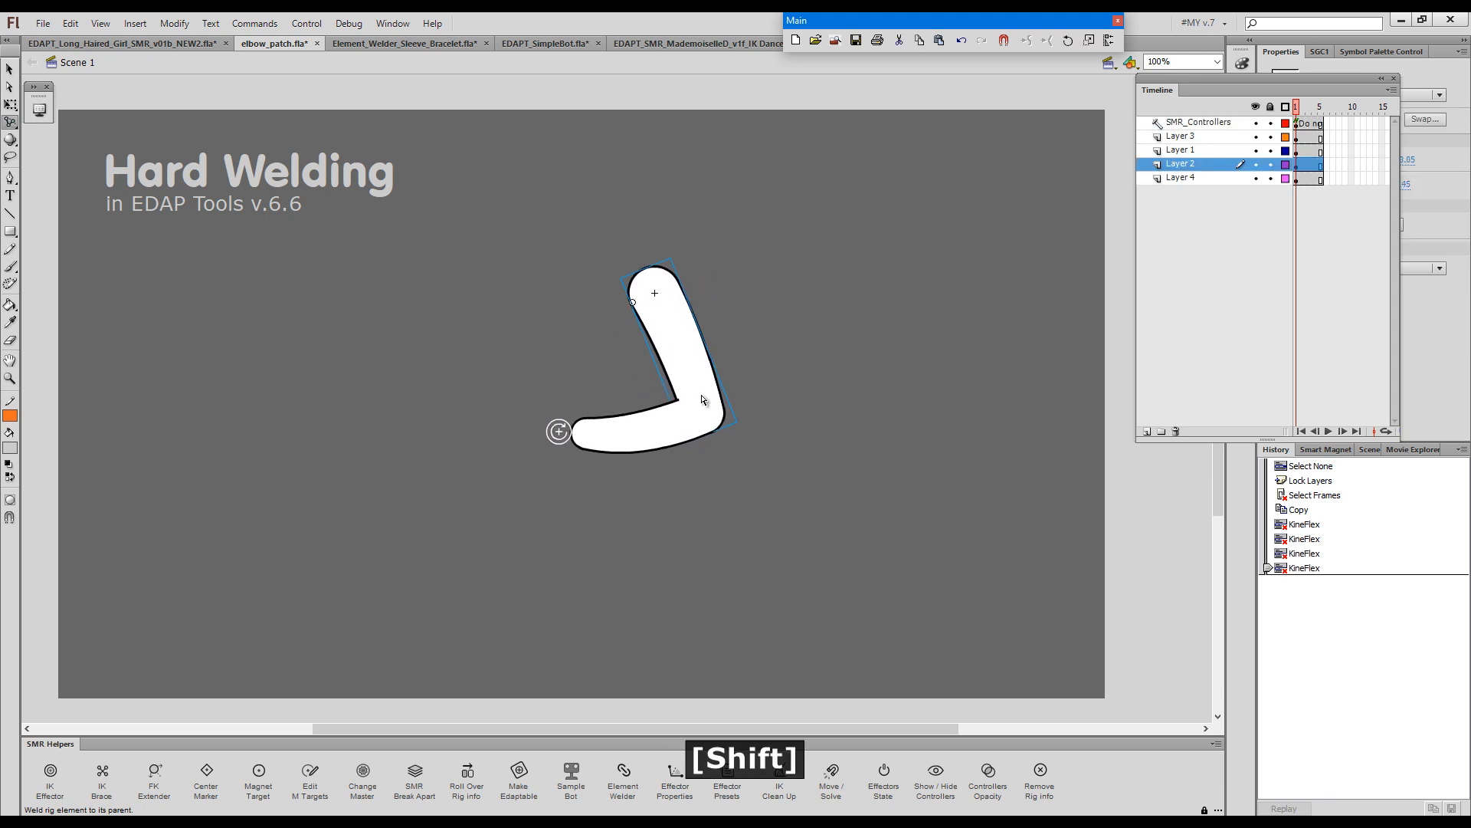
# - Move the elbow patch off the arm onto the empty stage and rotate it
pyautogui.press('v')
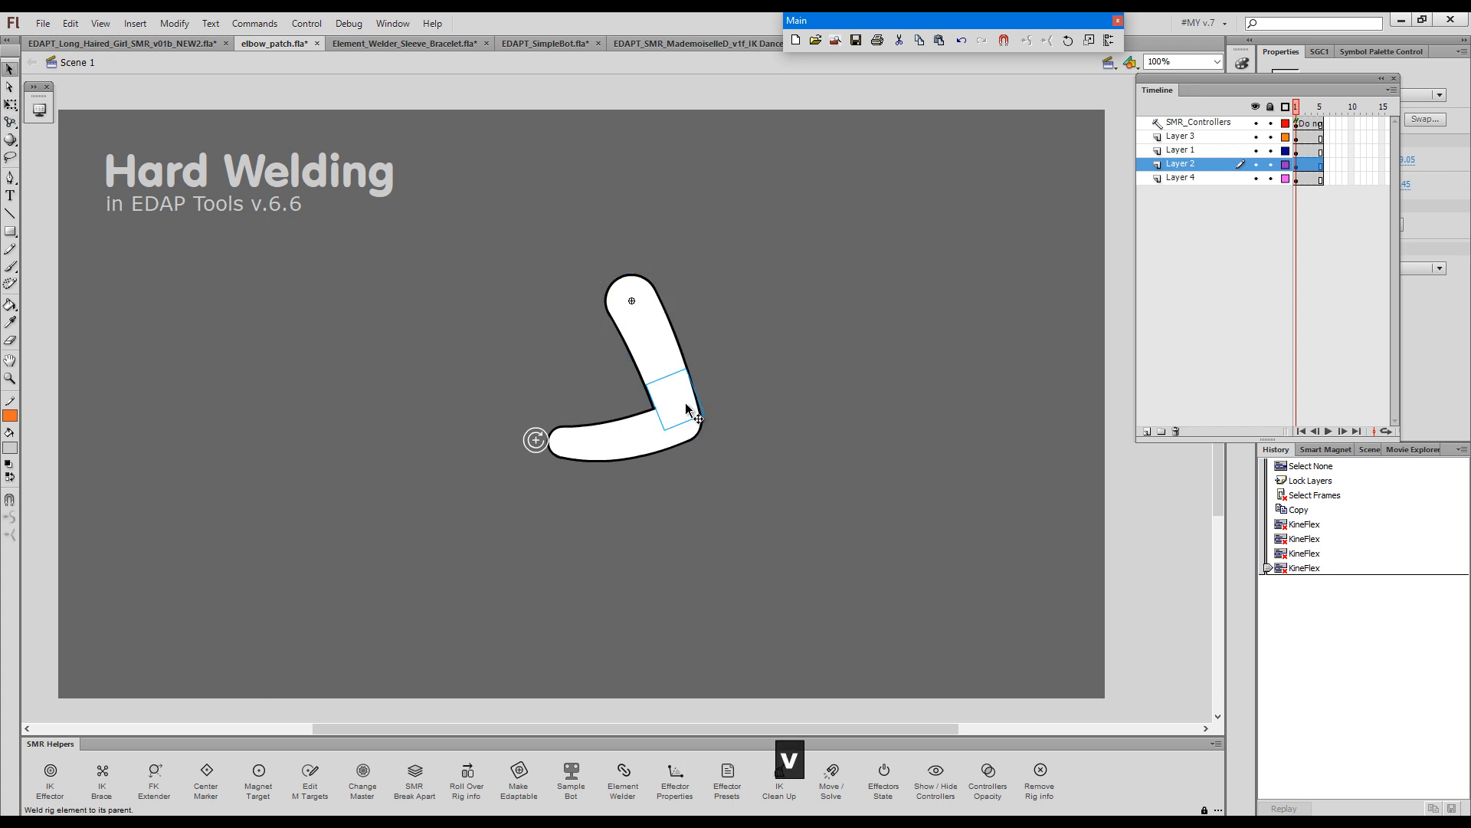
pyautogui.moveTo(763, 383); pyautogui.dragTo(764, 384)
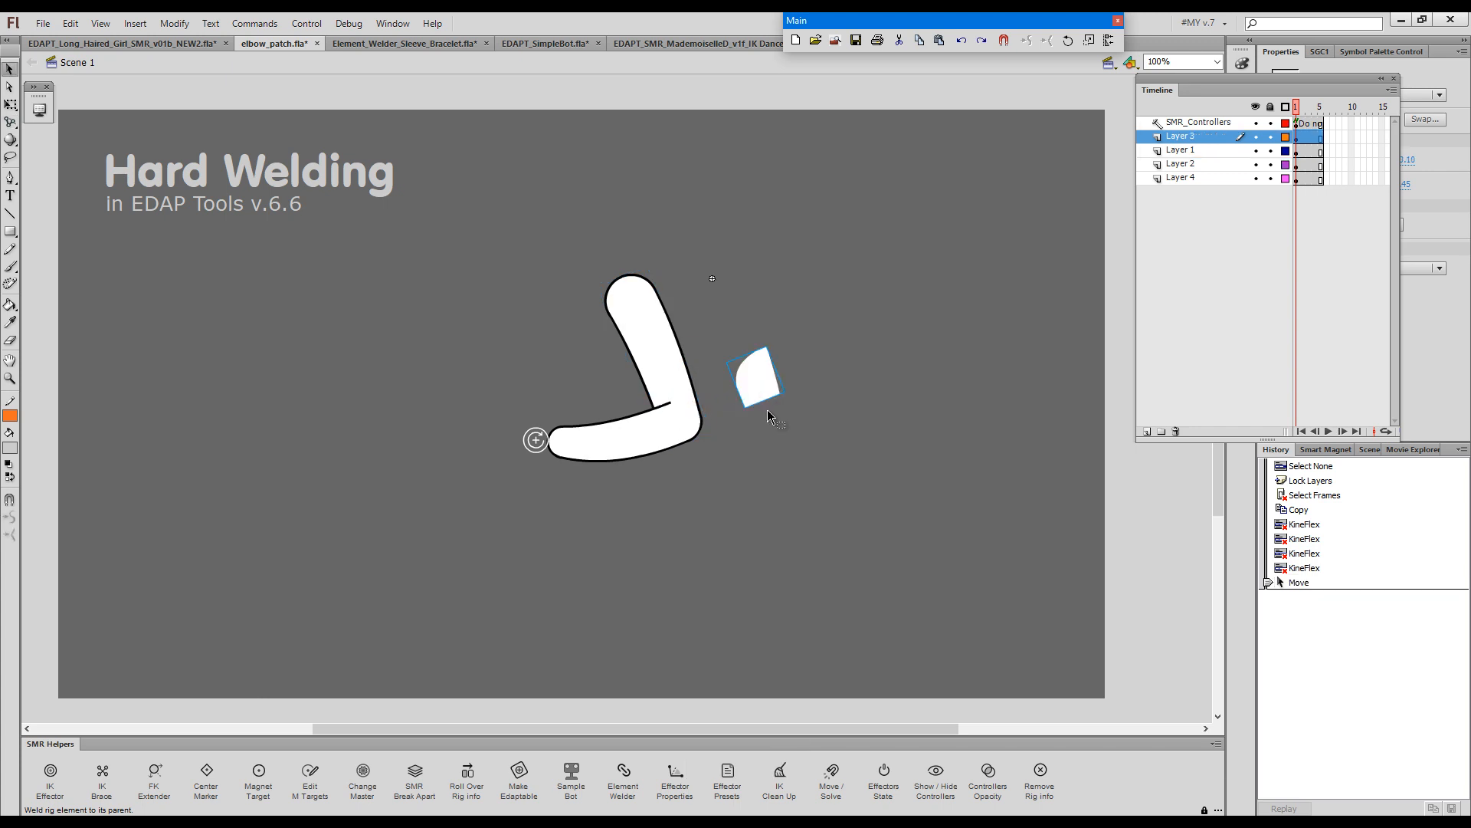
pyautogui.press('q')
pyautogui.click(805, 391)
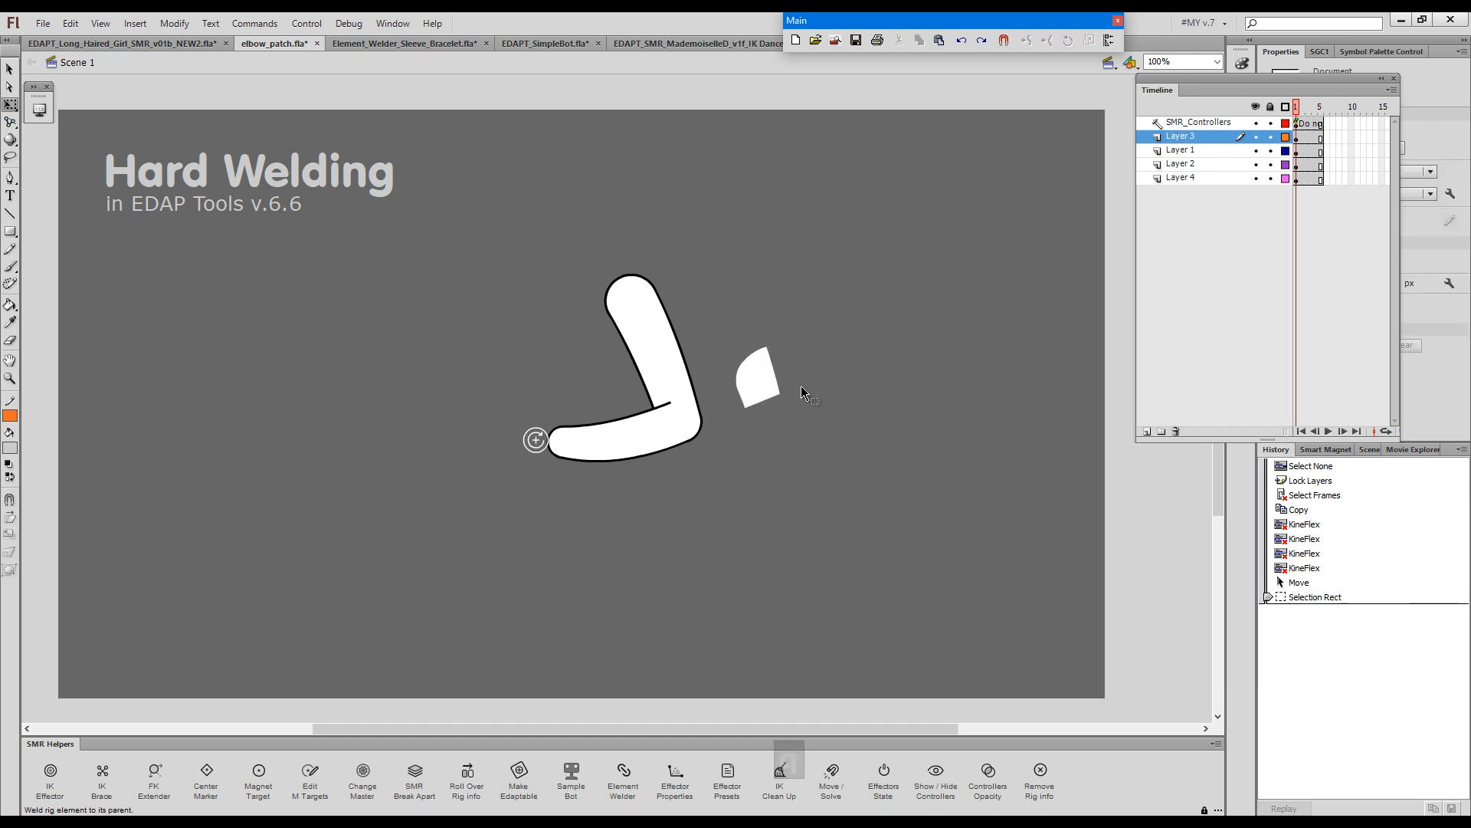
pyautogui.click(766, 395)
pyautogui.click(806, 389)
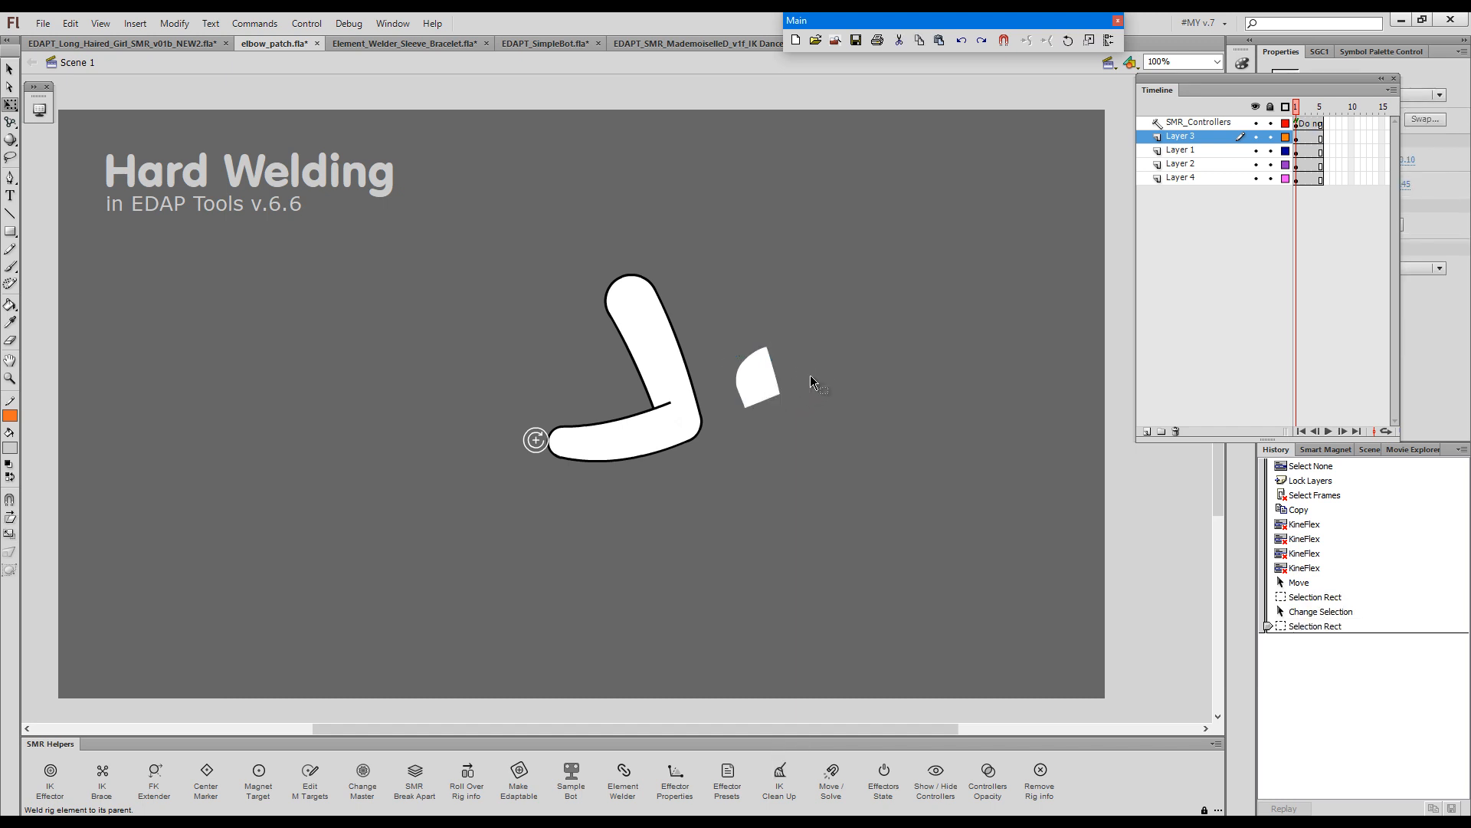
pyautogui.click(767, 395)
pyautogui.moveTo(797, 400); pyautogui.dragTo(853, 338)
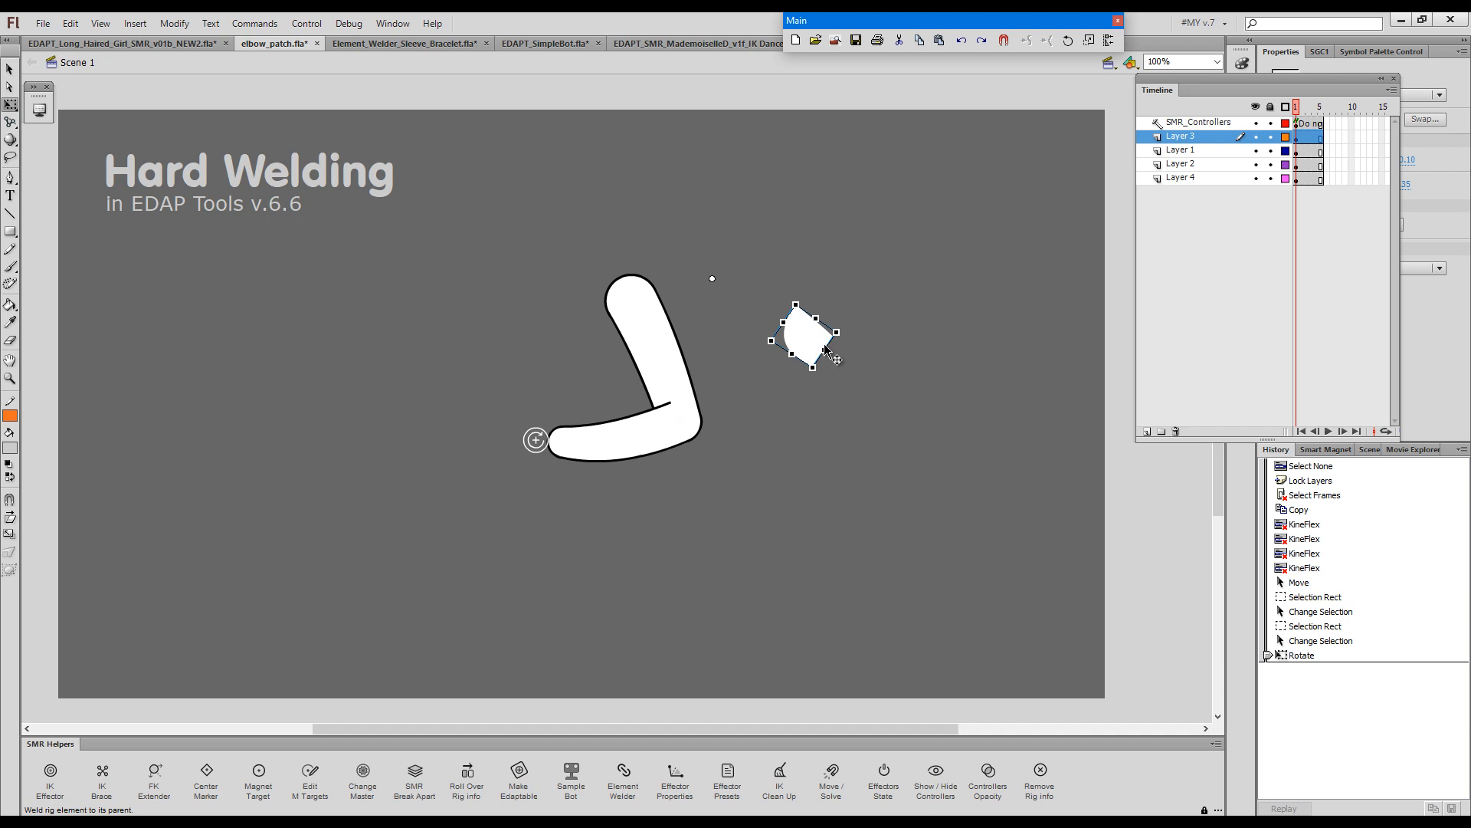
# - Restore the elbow patch's position and rotation on the arm and deselect it
pyautogui.press('`')
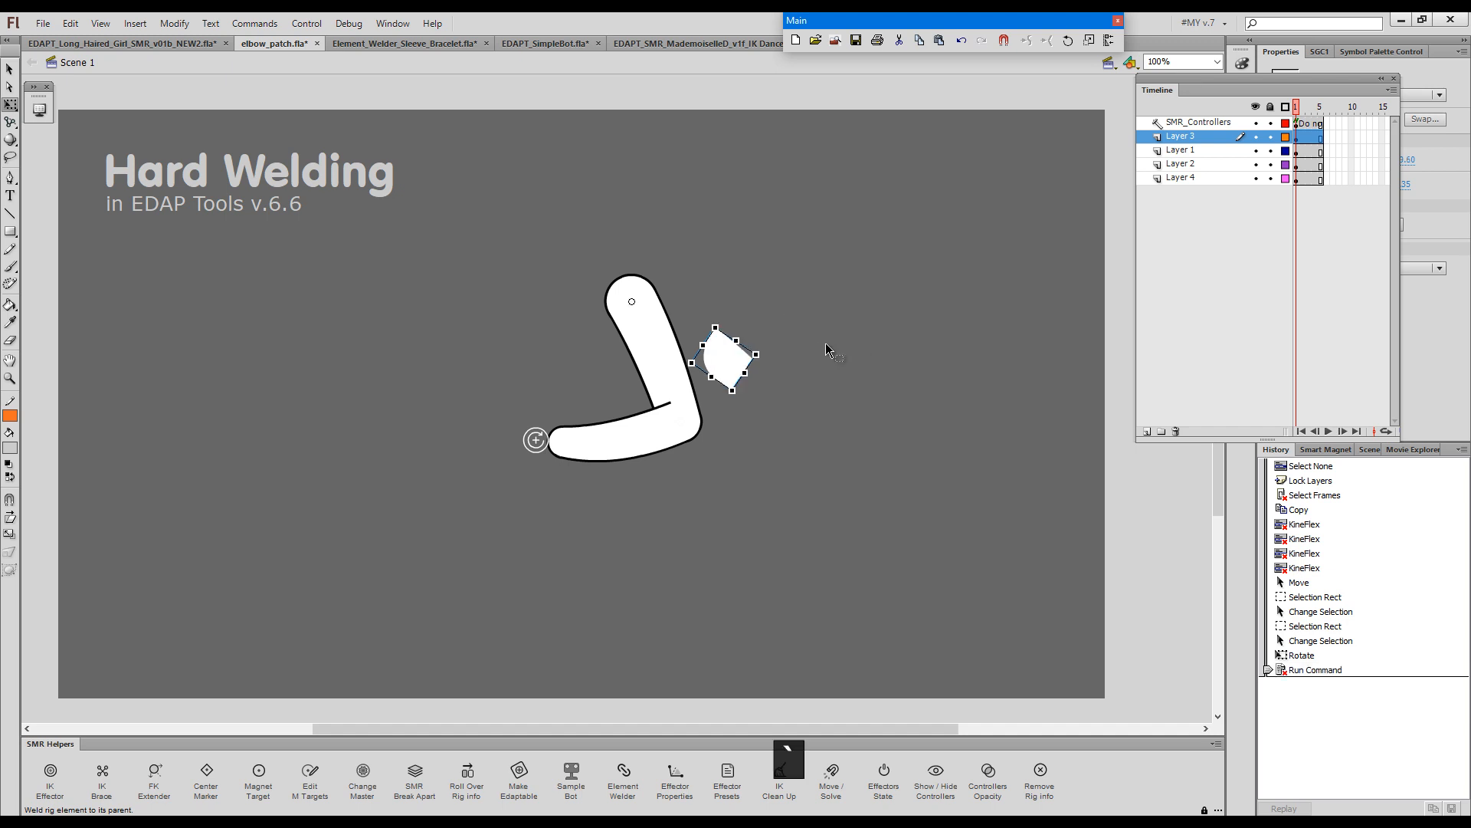
pyautogui.press('`')
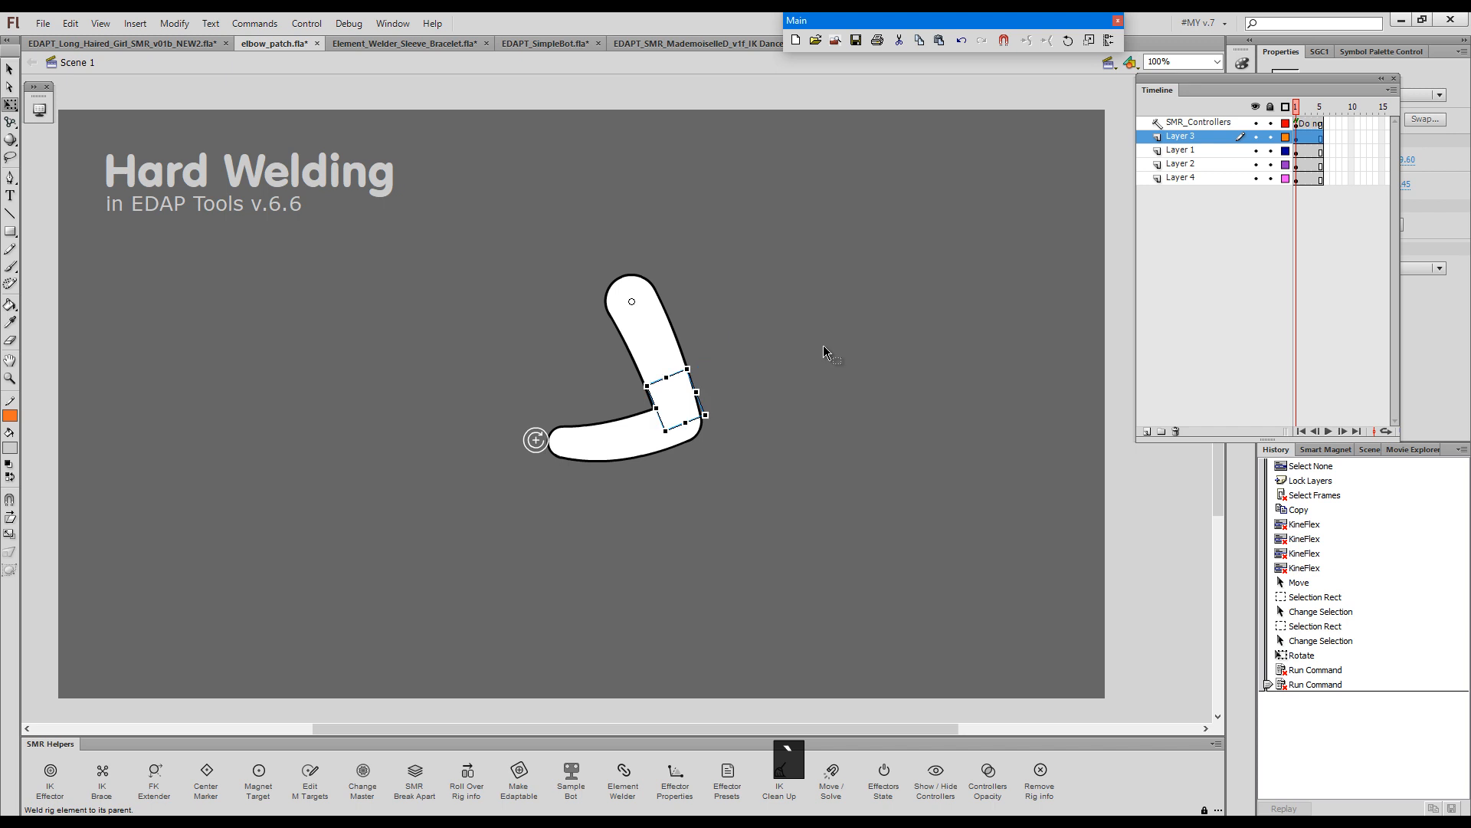
pyautogui.click(765, 361)
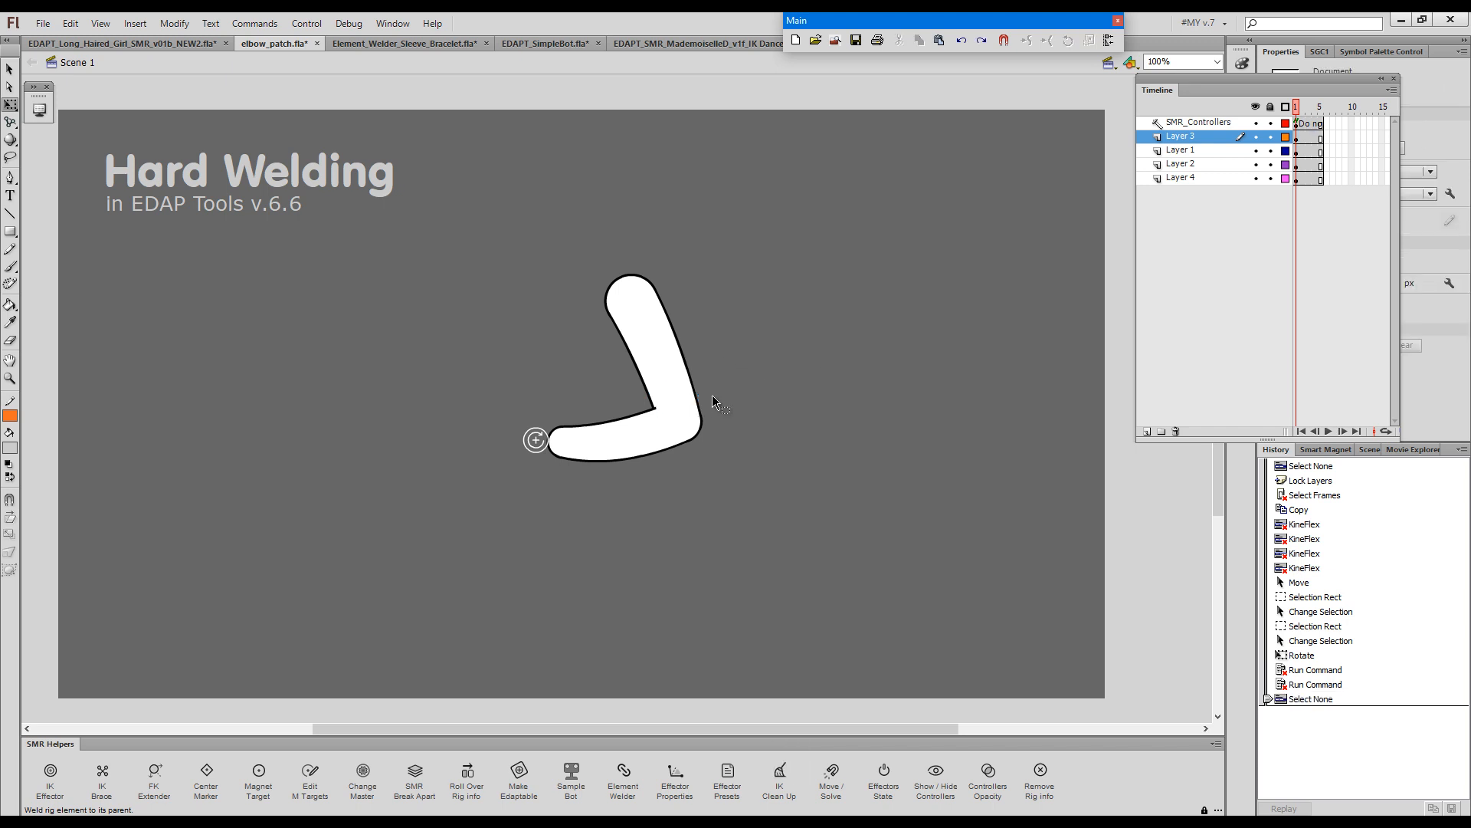
# - Display Layer 3 with the elbow patch as outlines and shift the arm's IK controller with KineFlex
pyautogui.click(1285, 137)
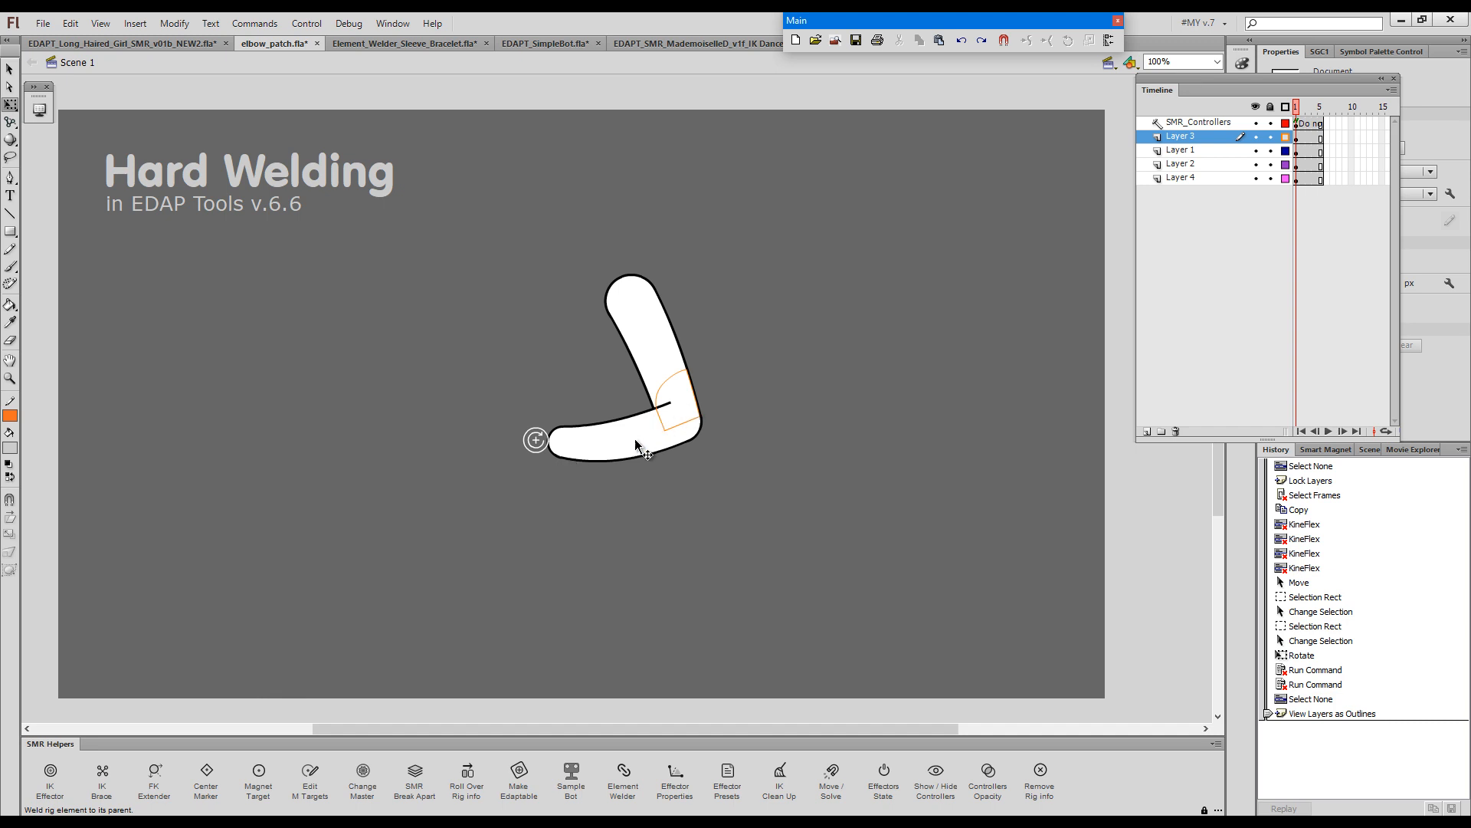
pyautogui.press('g')
pyautogui.moveTo(537, 438)
pyautogui.mouseDown()
pyautogui.moveTo(535, 548)
pyautogui.moveTo(574, 397)
pyautogui.moveTo(526, 469)
pyautogui.moveTo(518, 534)
pyautogui.moveTo(519, 469)
pyautogui.moveTo(590, 337)
pyautogui.moveTo(505, 482)
pyautogui.moveTo(568, 381)
pyautogui.moveTo(542, 430)
pyautogui.mouseUp()
# - Bend the white arm through several poses by moving its upper arm, elbow patch, forearm and IK controller
pyautogui.moveTo(678, 352); pyautogui.dragTo(650, 371)
pyautogui.moveTo(674, 430); pyautogui.dragTo(703, 398)
pyautogui.moveTo(671, 341)
pyautogui.mouseDown()
pyautogui.moveTo(643, 361)
pyautogui.moveTo(657, 362)
pyautogui.mouseUp()
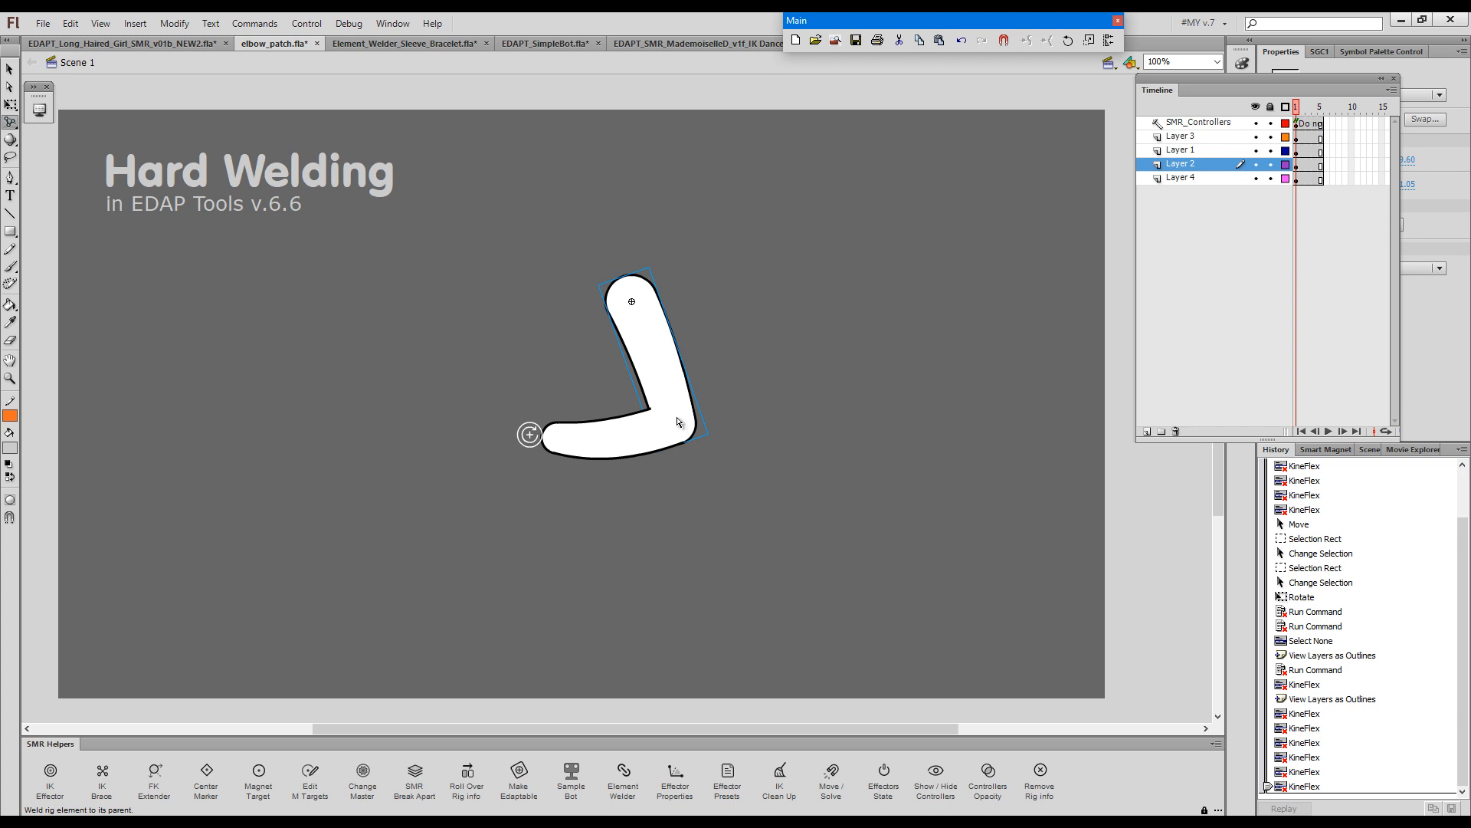
pyautogui.moveTo(677, 423); pyautogui.dragTo(628, 363)
pyautogui.moveTo(614, 424); pyautogui.dragTo(682, 412)
pyautogui.moveTo(534, 433)
pyautogui.mouseDown()
pyautogui.moveTo(536, 581)
pyautogui.moveTo(604, 347)
pyautogui.moveTo(563, 434)
pyautogui.mouseUp()
# - Switch to the Element_Welder_Sleeve_Bracelet.fla document, pull the sleeve's under piece aside and restore its position
pyautogui.click(434, 44)
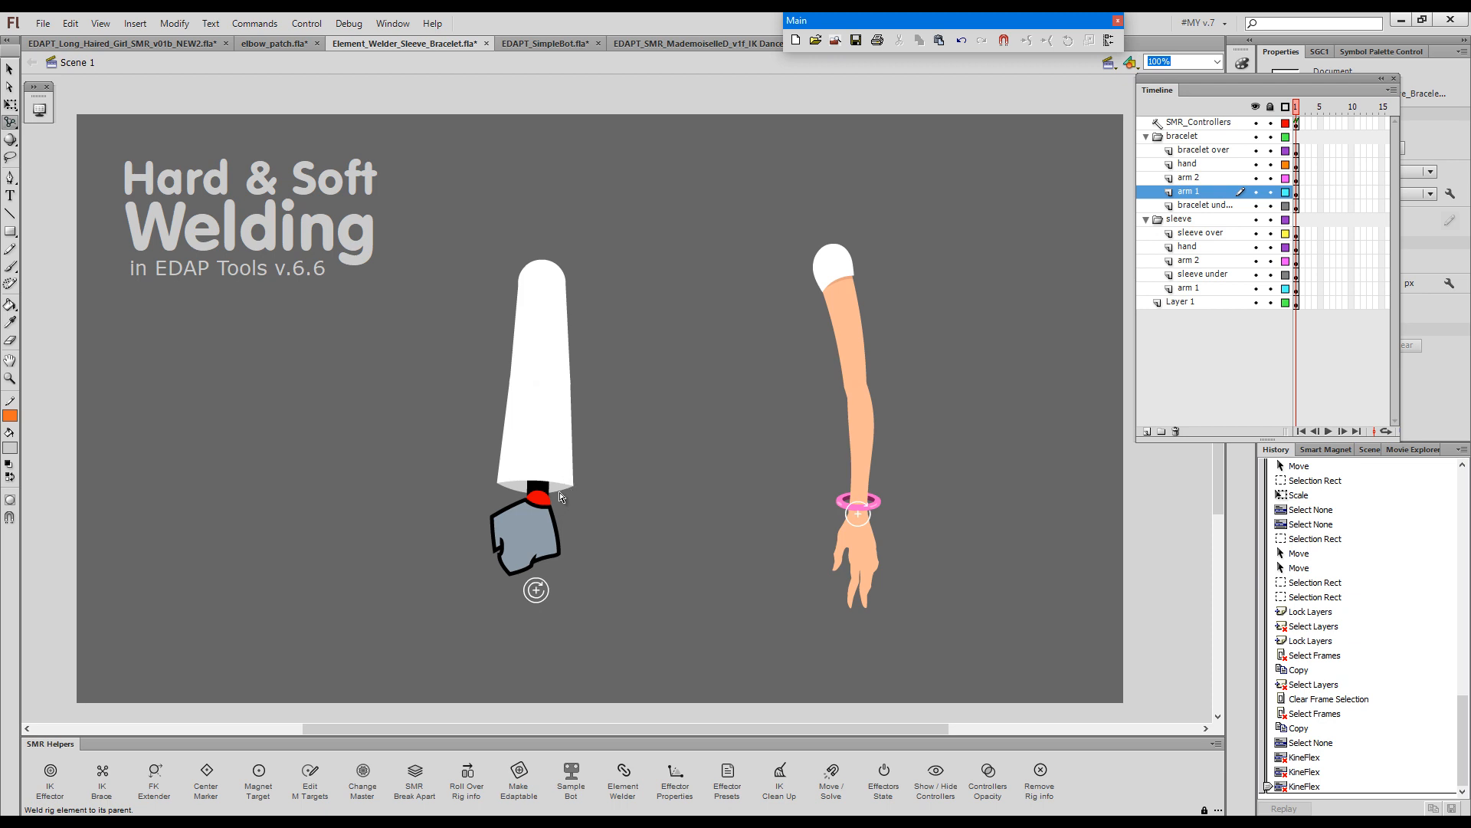
pyautogui.moveTo(561, 497); pyautogui.dragTo(583, 497)
pyautogui.moveTo(652, 433)
pyautogui.mouseDown()
pyautogui.moveTo(594, 506)
pyautogui.moveTo(434, 435)
pyautogui.moveTo(601, 509)
pyautogui.moveTo(673, 433)
pyautogui.mouseUp()
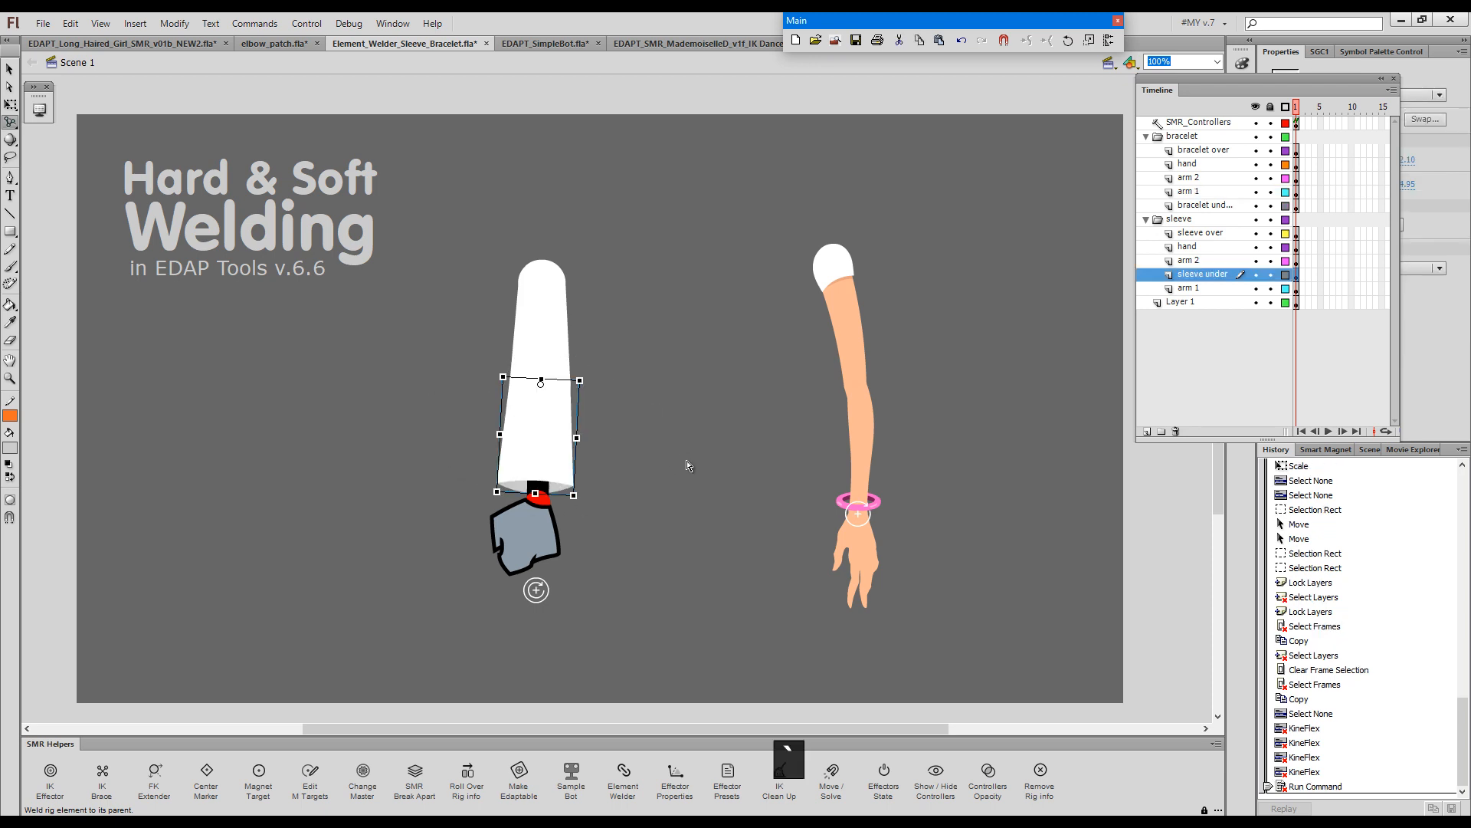
# - Move the bracelet's under and over pieces off the bare arm's wrist onto the empty stage
pyautogui.moveTo(878, 499); pyautogui.dragTo(1009, 391)
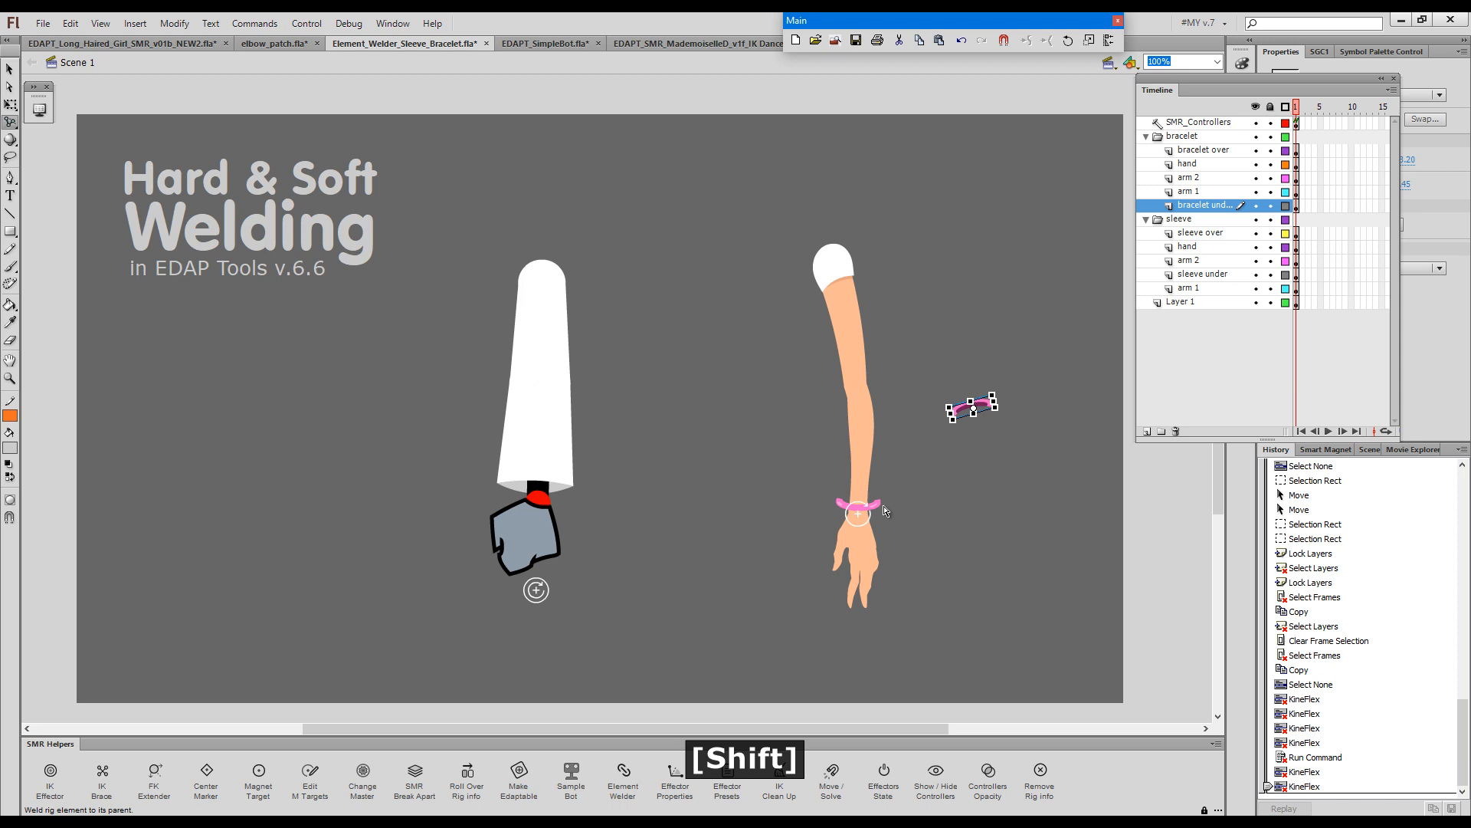
pyautogui.moveTo(881, 506); pyautogui.dragTo(948, 478)
pyautogui.click(992, 479)
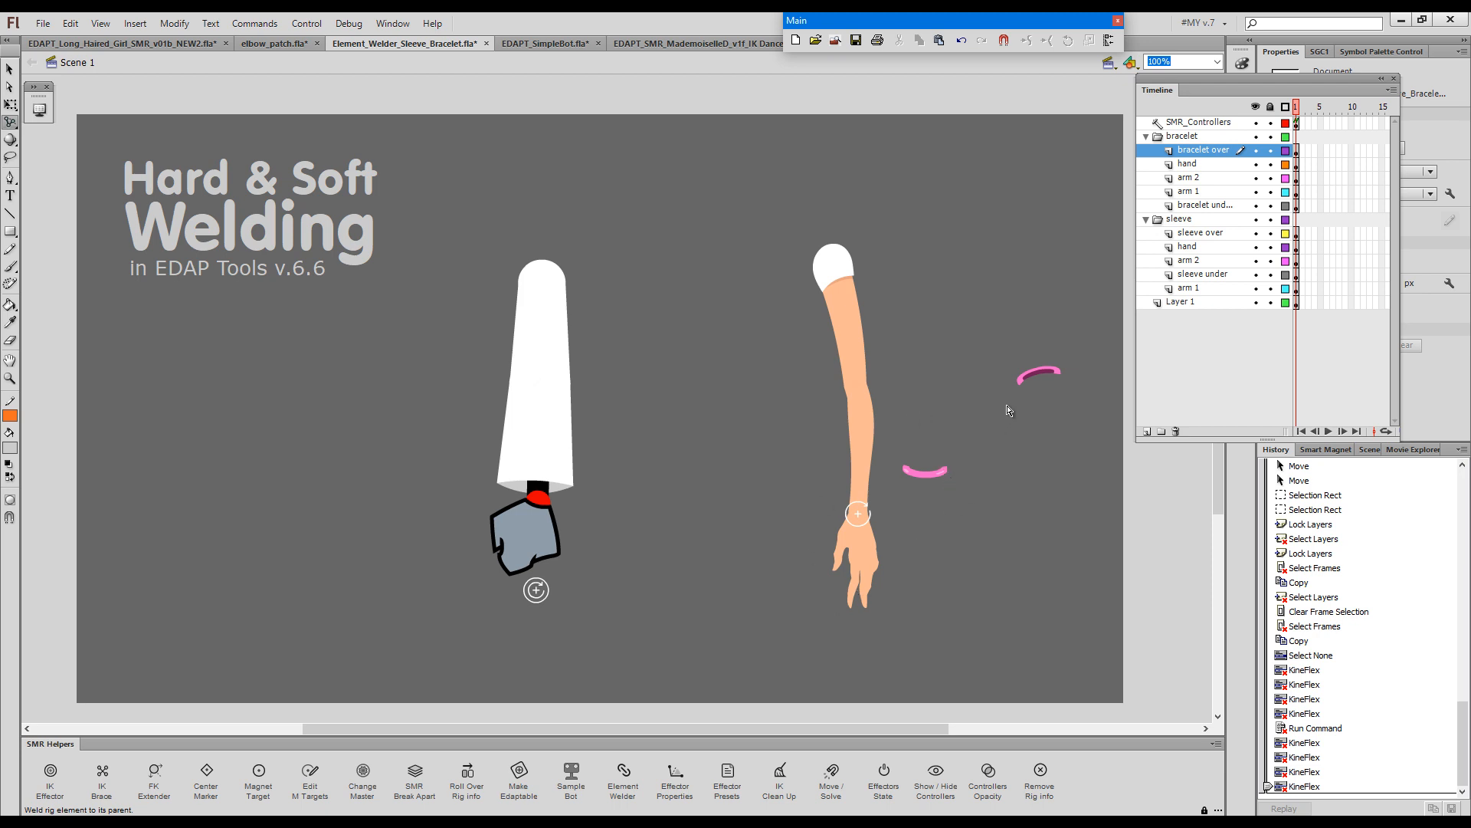
# - Snap the bracelet's under piece back onto its over piece beside the bare arm
pyautogui.click(1027, 383)
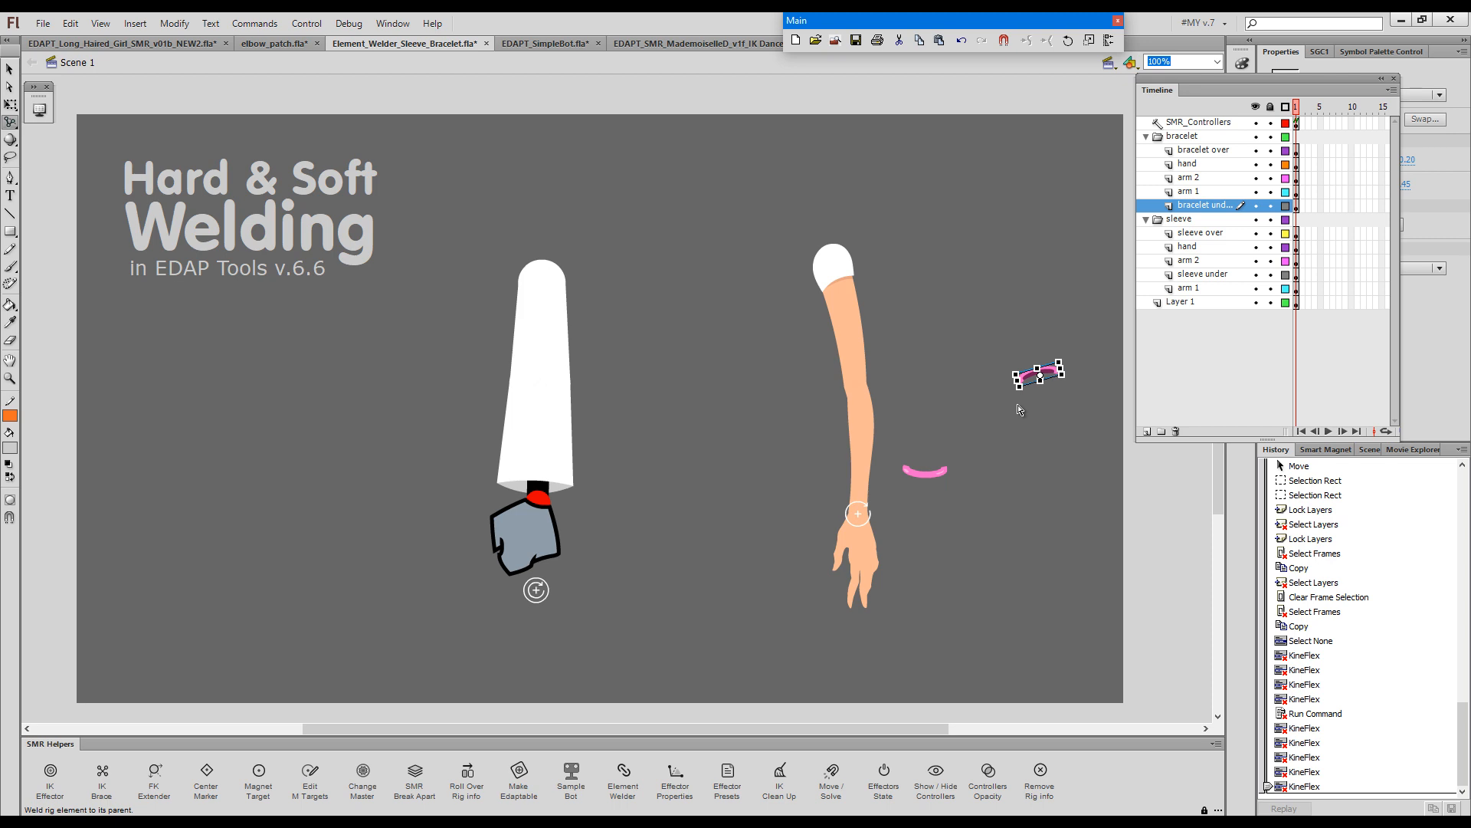
pyautogui.press('`')
pyautogui.click(1002, 466)
pyautogui.click(936, 463)
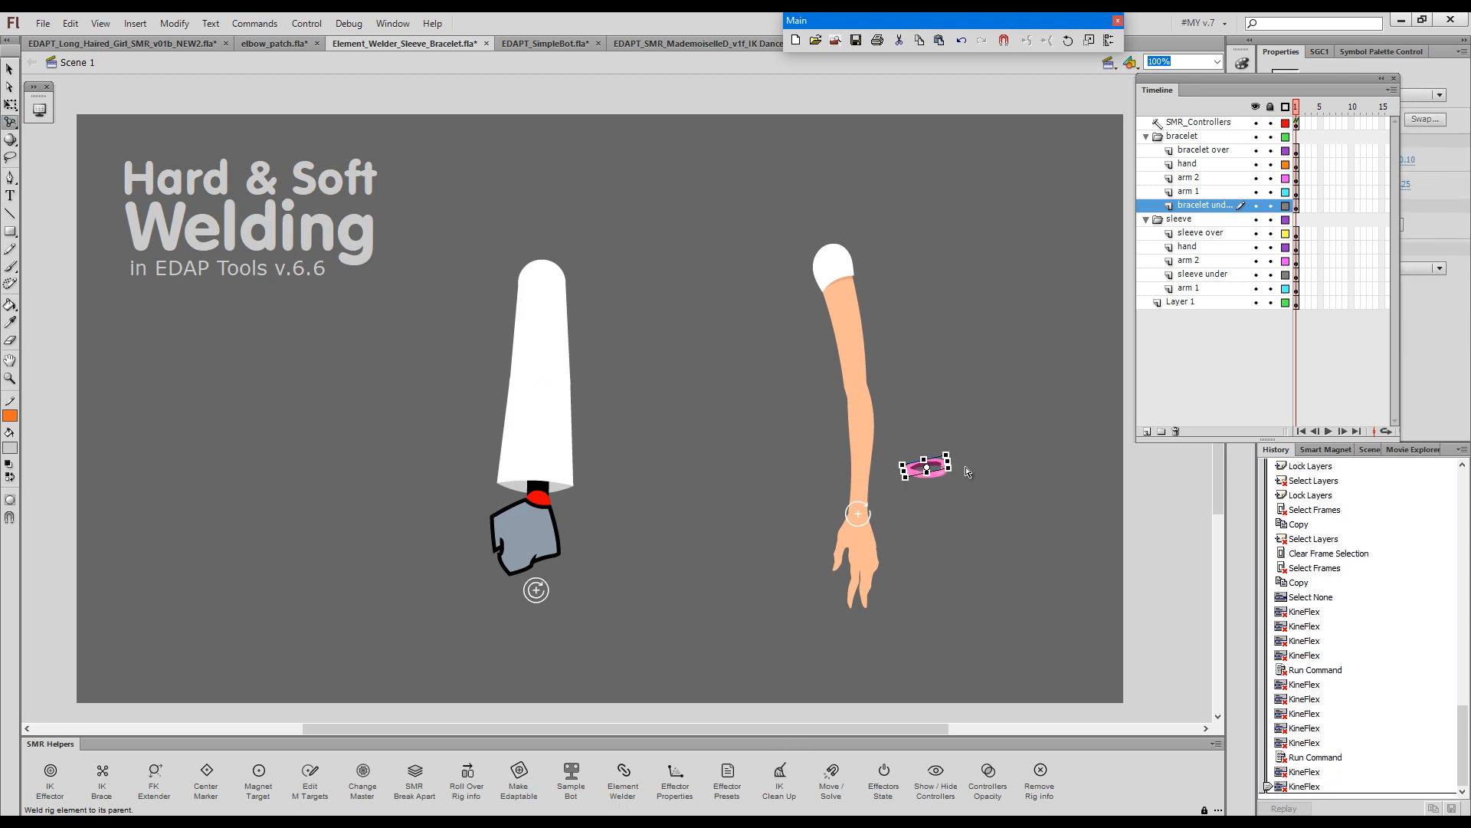
# - Apply Hard welding to the bracelet's under piece with Element Welder
pyautogui.press('v')
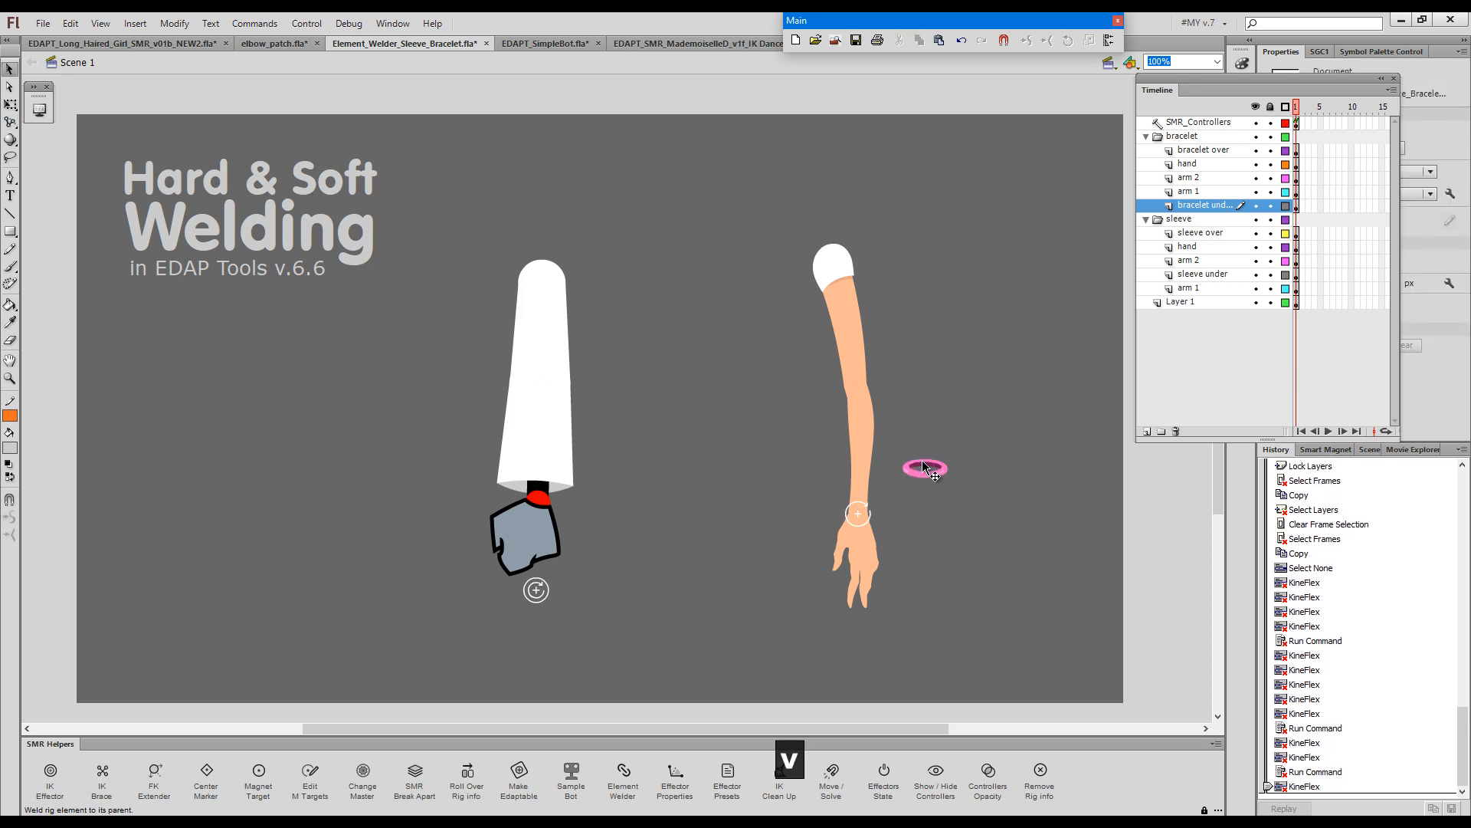
pyautogui.click(925, 469)
pyautogui.click(623, 775)
pyautogui.click(630, 389)
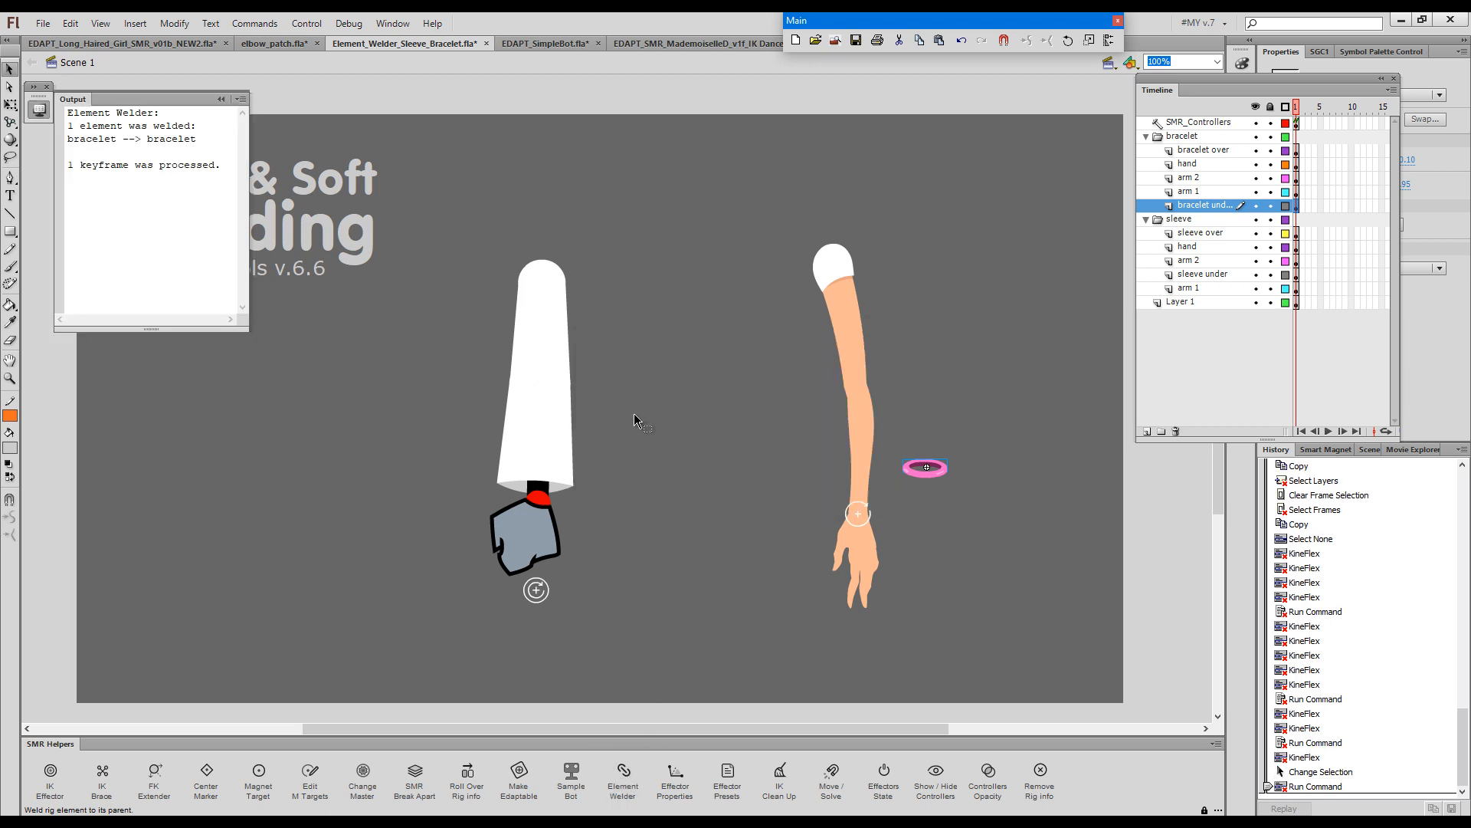
# - Apply Hard welding to the sleeve's under piece with Element Welder and deselect it
pyautogui.click(647, 483)
pyautogui.click(555, 490)
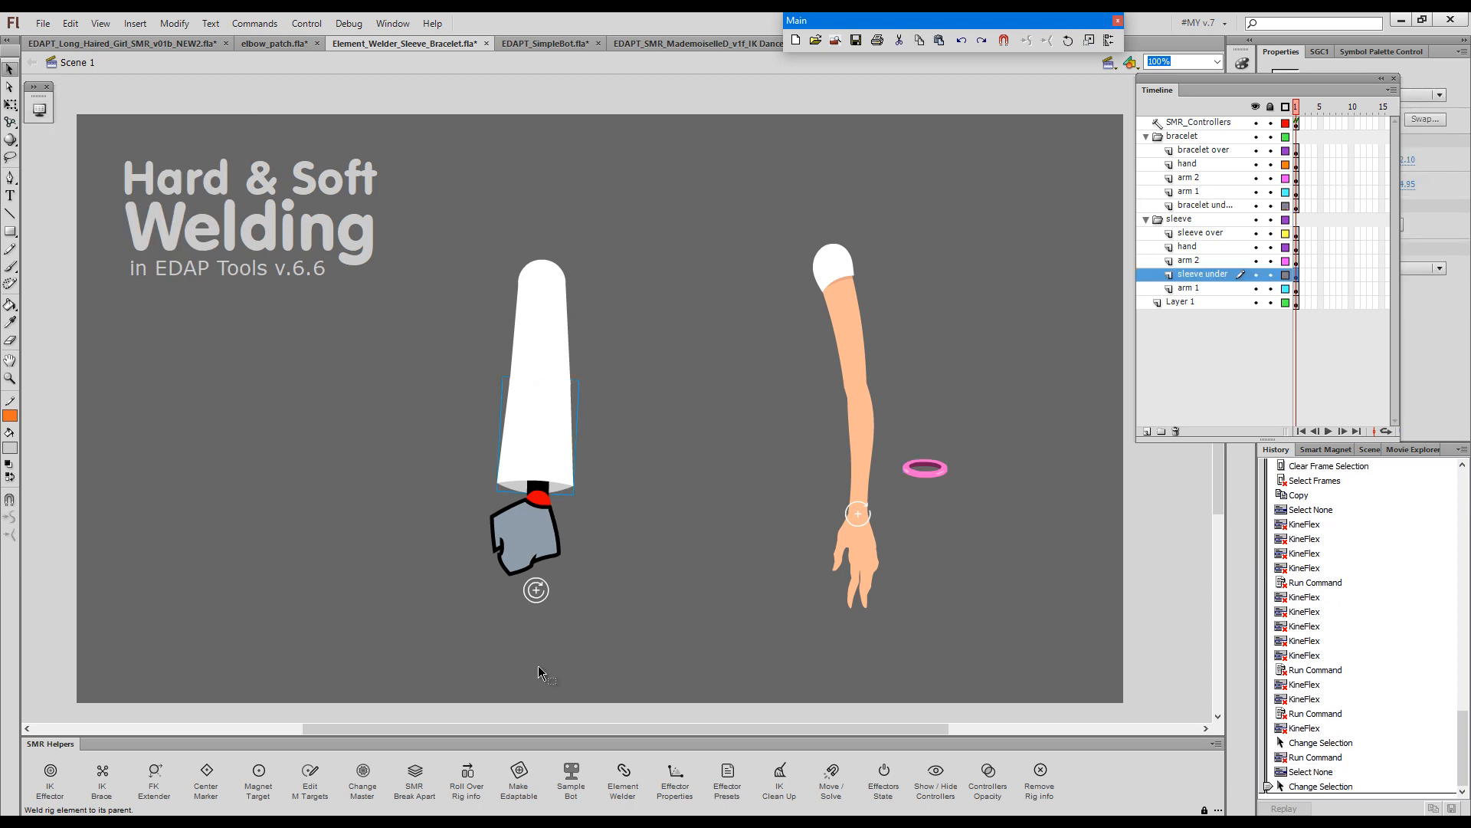
pyautogui.click(627, 787)
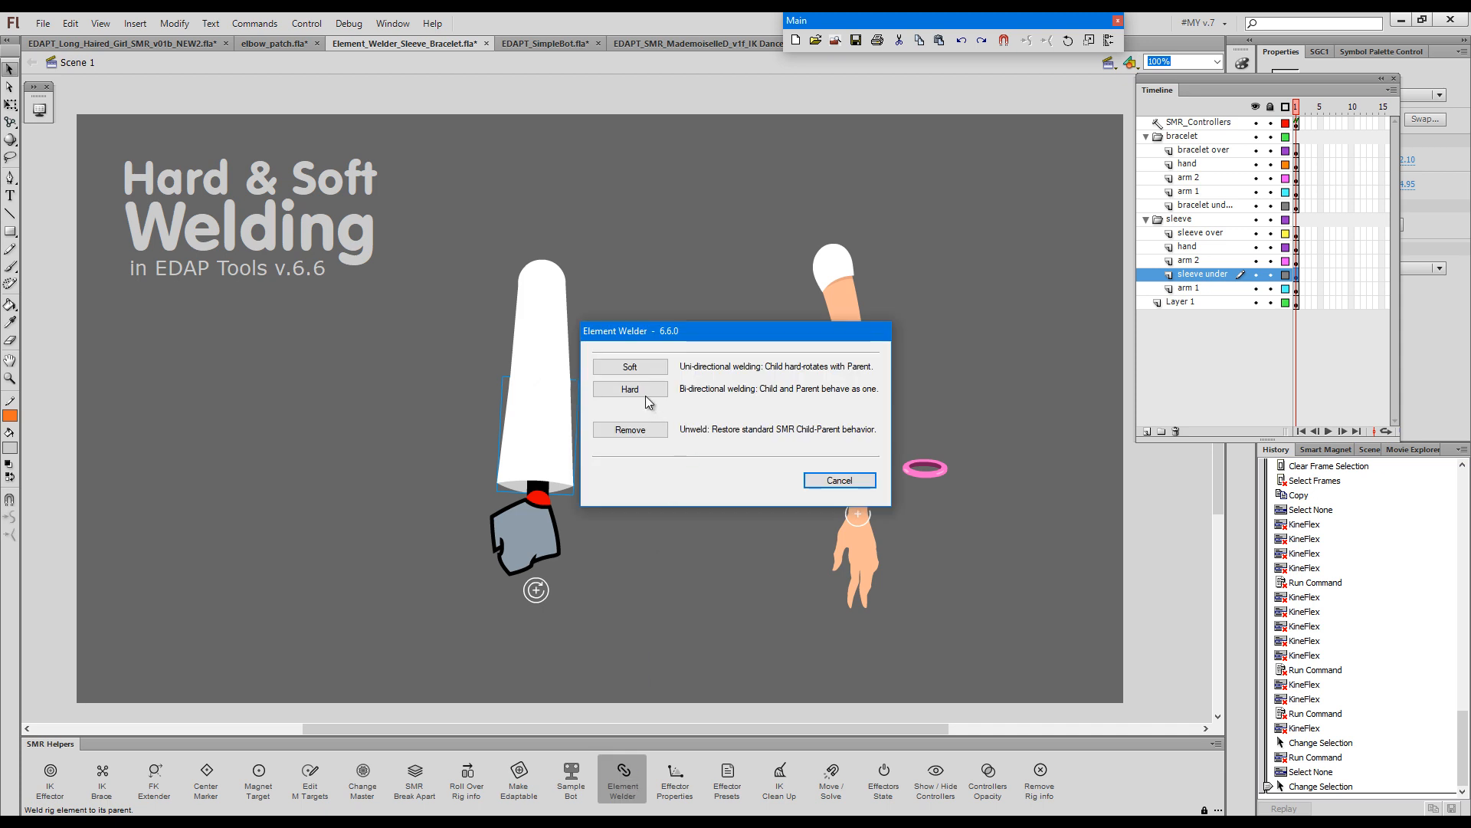
pyautogui.click(646, 396)
pyautogui.click(684, 470)
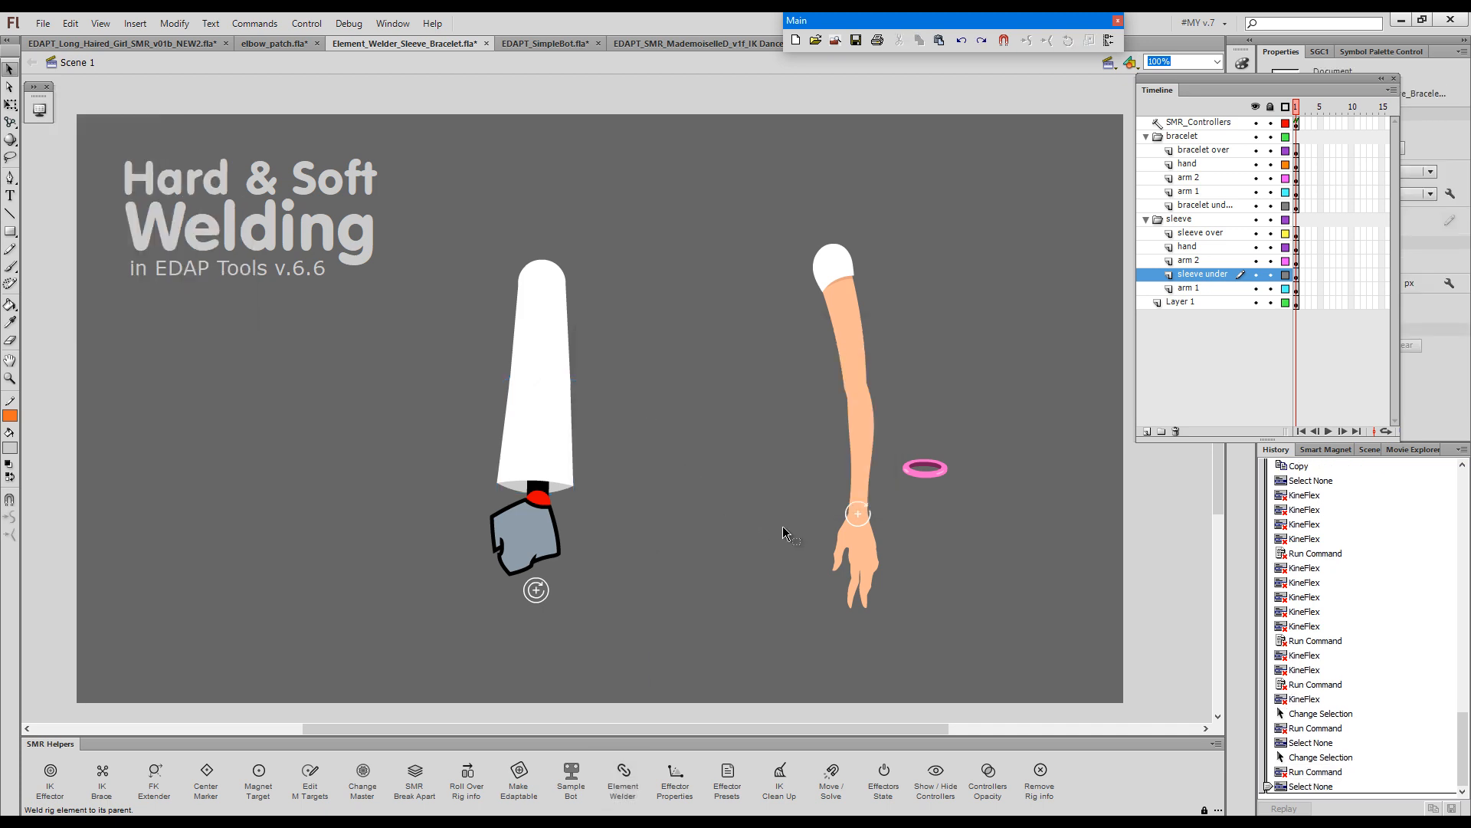
# - Bend the bare arm at the elbow by raising its wrist IK controller toward the sleeved arm
pyautogui.press('g')
pyautogui.press('alt')
pyautogui.moveTo(864, 521); pyautogui.dragTo(769, 404)
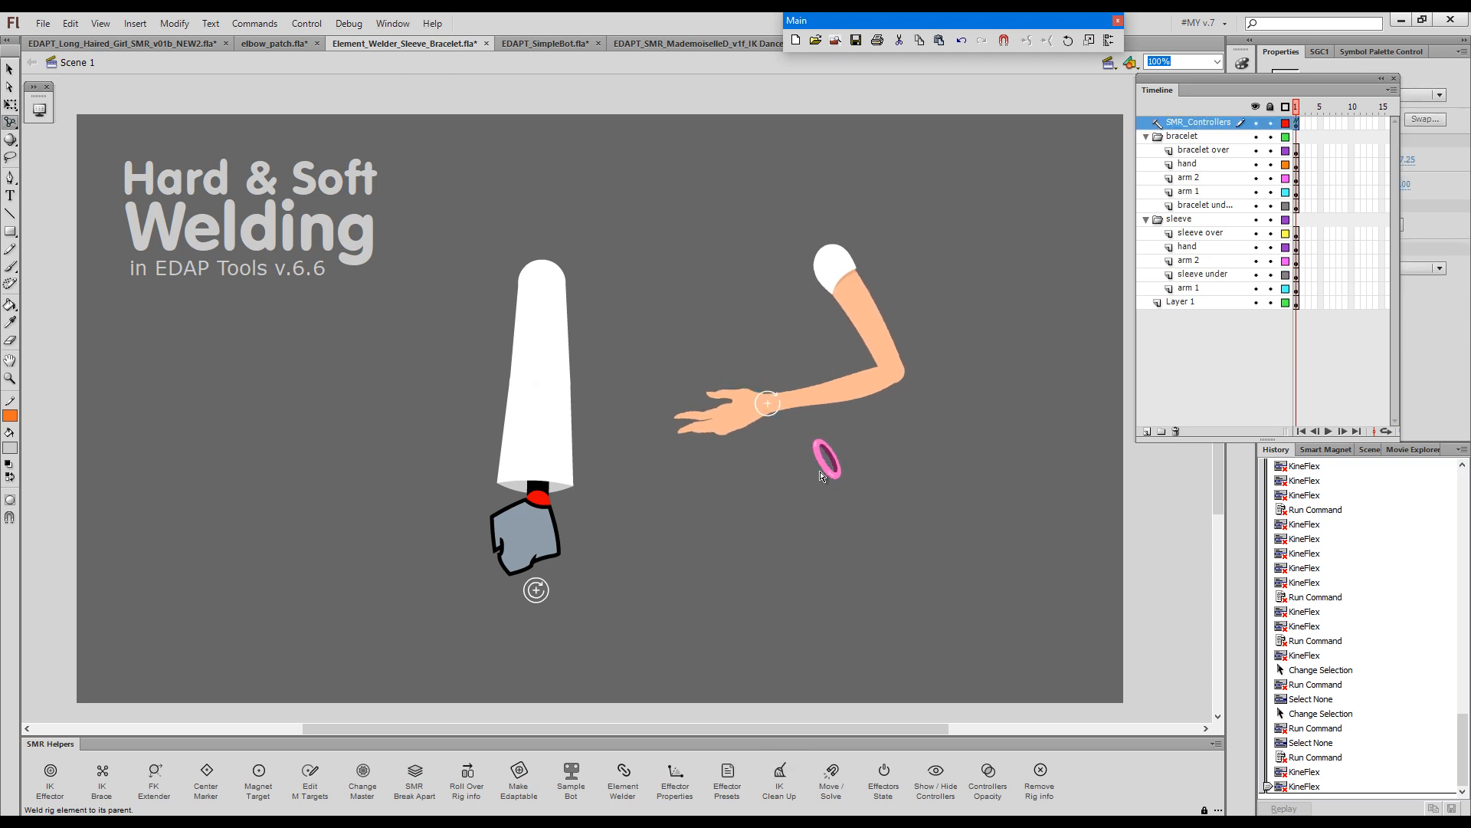
# - Rotate and move the welded bracelet as one object and place it around the bare arm's wrist
pyautogui.click(827, 466)
pyautogui.moveTo(835, 479)
pyautogui.mouseDown()
pyautogui.moveTo(889, 434)
pyautogui.moveTo(913, 475)
pyautogui.moveTo(899, 441)
pyautogui.moveTo(807, 480)
pyautogui.moveTo(849, 463)
pyautogui.moveTo(823, 499)
pyautogui.moveTo(789, 406)
pyautogui.moveTo(850, 498)
pyautogui.moveTo(781, 491)
pyautogui.moveTo(812, 490)
pyautogui.moveTo(833, 465)
pyautogui.mouseUp()
pyautogui.press('shift')
pyautogui.click(834, 491)
pyautogui.moveTo(793, 500); pyautogui.dragTo(758, 516)
pyautogui.moveTo(781, 461); pyautogui.dragTo(889, 481)
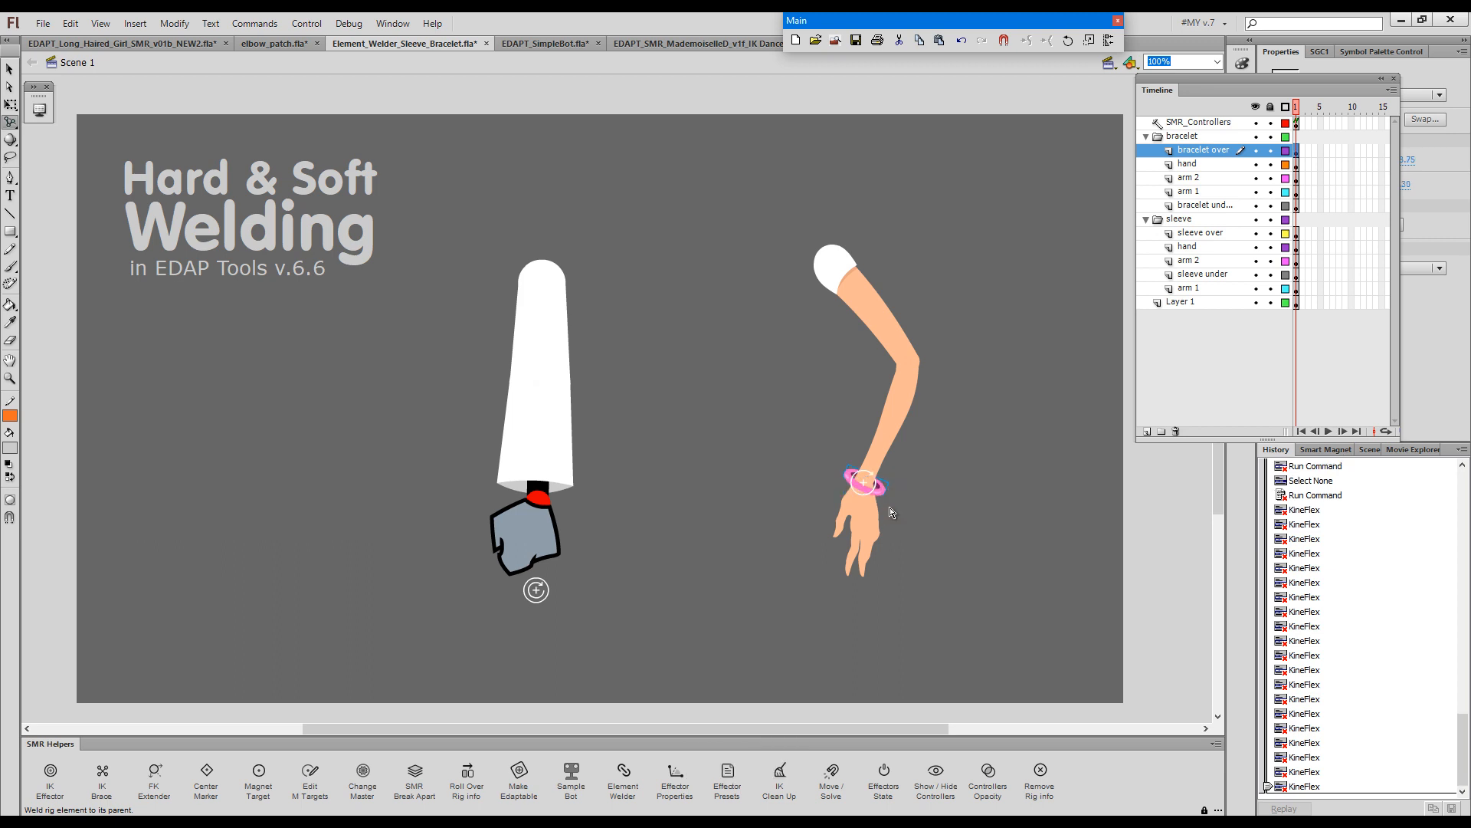
# - Bend the sleeved arm at the elbow by raising its wrist IK controller outward
pyautogui.moveTo(539, 598); pyautogui.dragTo(459, 442)
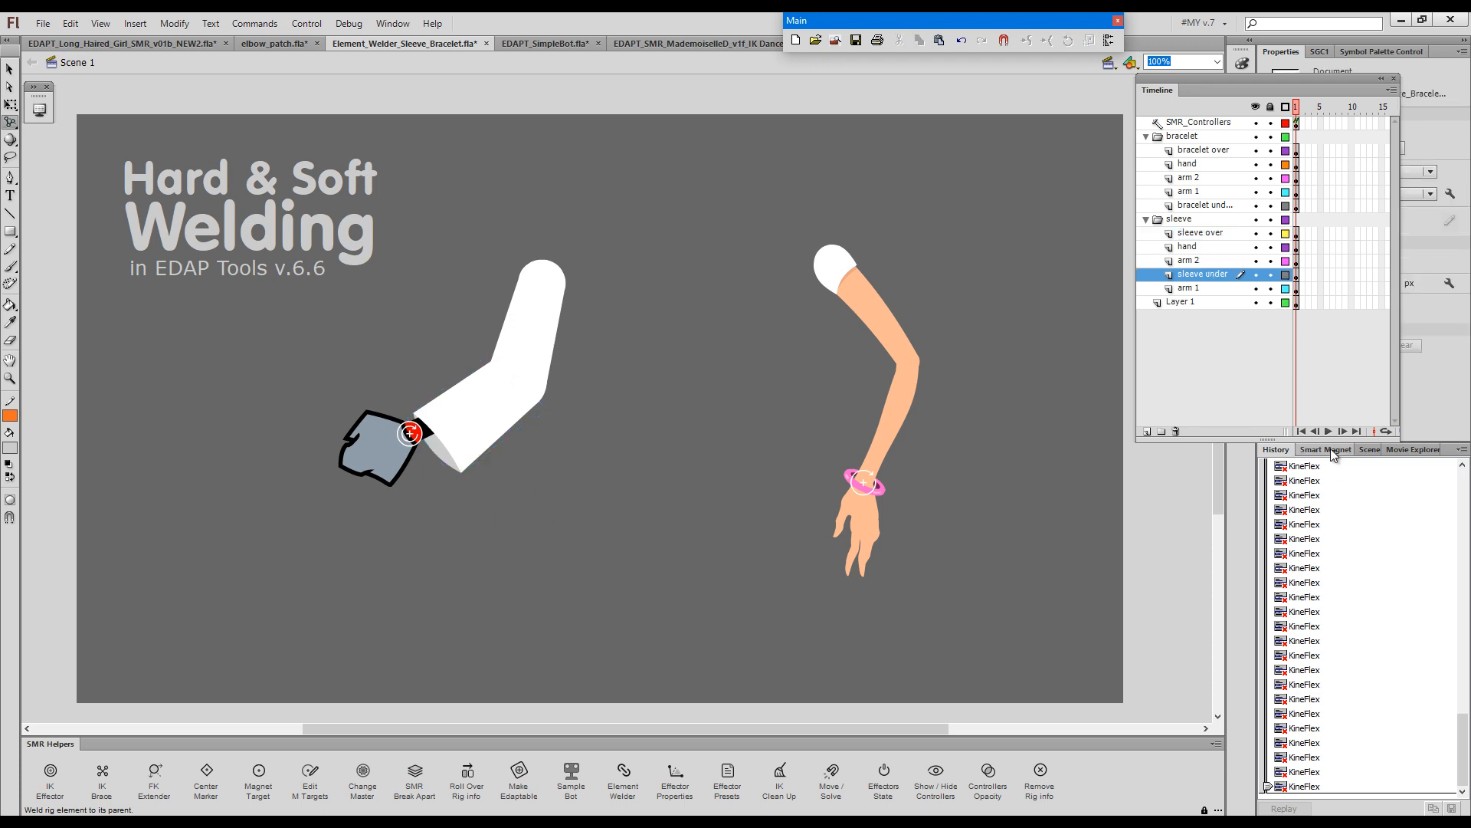
# - Show the bracelet rig's map in Smart Magnet Rig and spread its overlapping nodes so the two bracelet nodes stand clear of the arm chain
pyautogui.click(1330, 452)
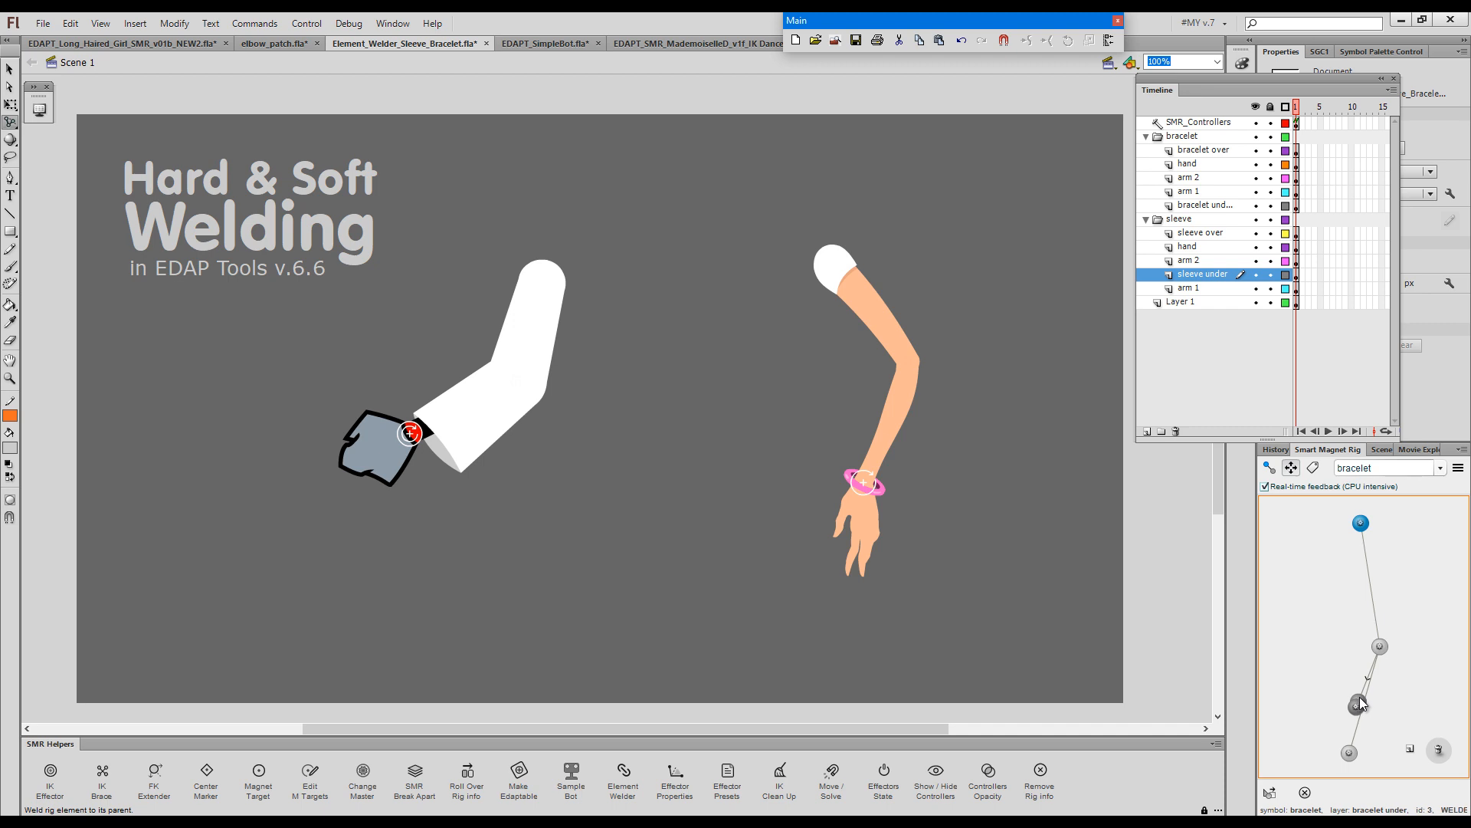
pyautogui.press('alt')
pyautogui.moveTo(1359, 701); pyautogui.dragTo(1412, 655)
pyautogui.moveTo(1361, 708); pyautogui.dragTo(1361, 628)
pyautogui.moveTo(1362, 524); pyautogui.dragTo(1353, 535)
pyautogui.moveTo(1358, 635); pyautogui.dragTo(1411, 668)
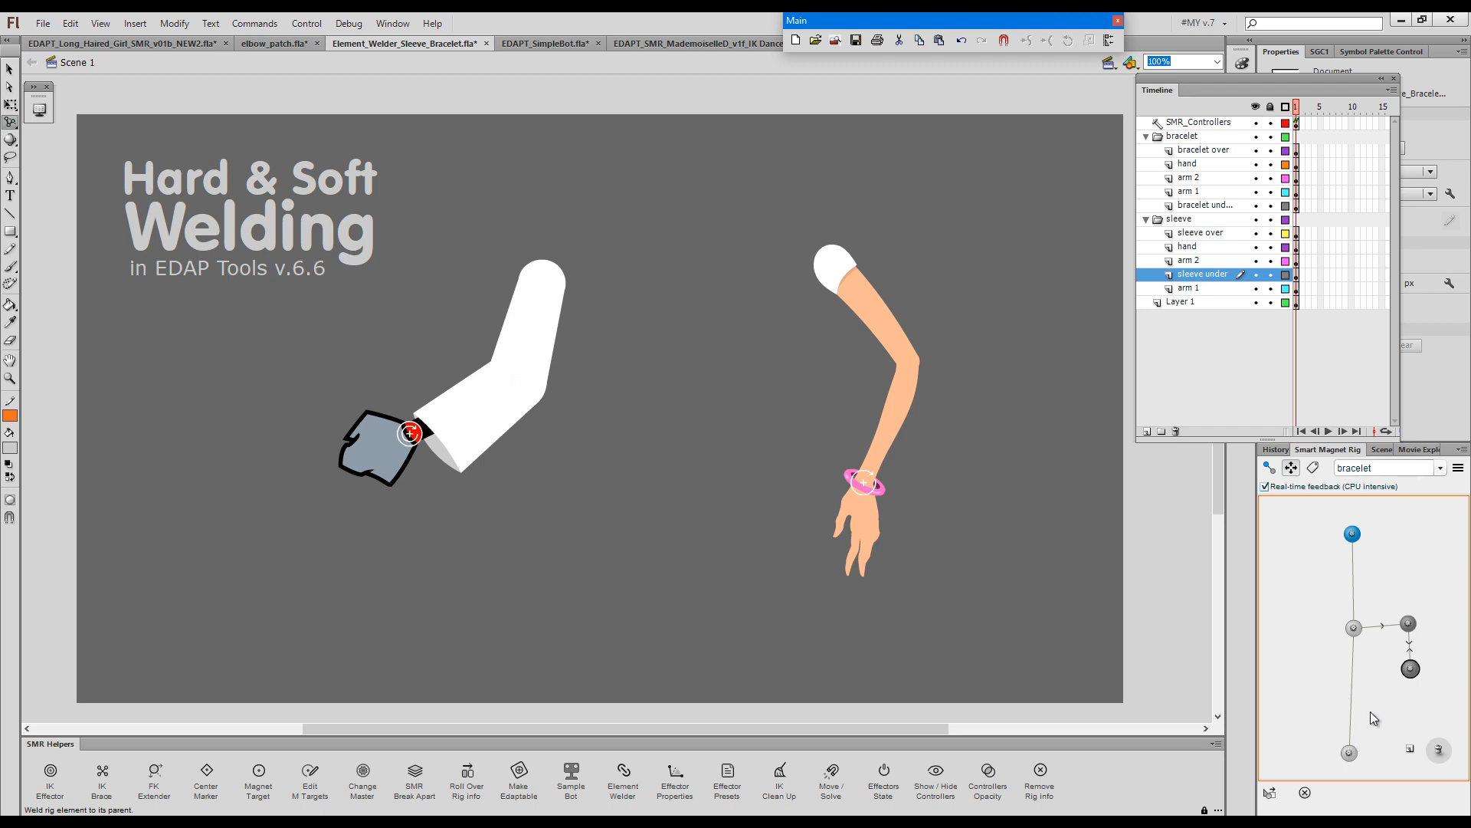
pyautogui.moveTo(1414, 672)
# - In EDAPT_SimpleBot.fla, apply Hard welding to both lower arms and both lower legs, and load the robot's rig map in Smart Magnet Rig
pyautogui.click(555, 46)
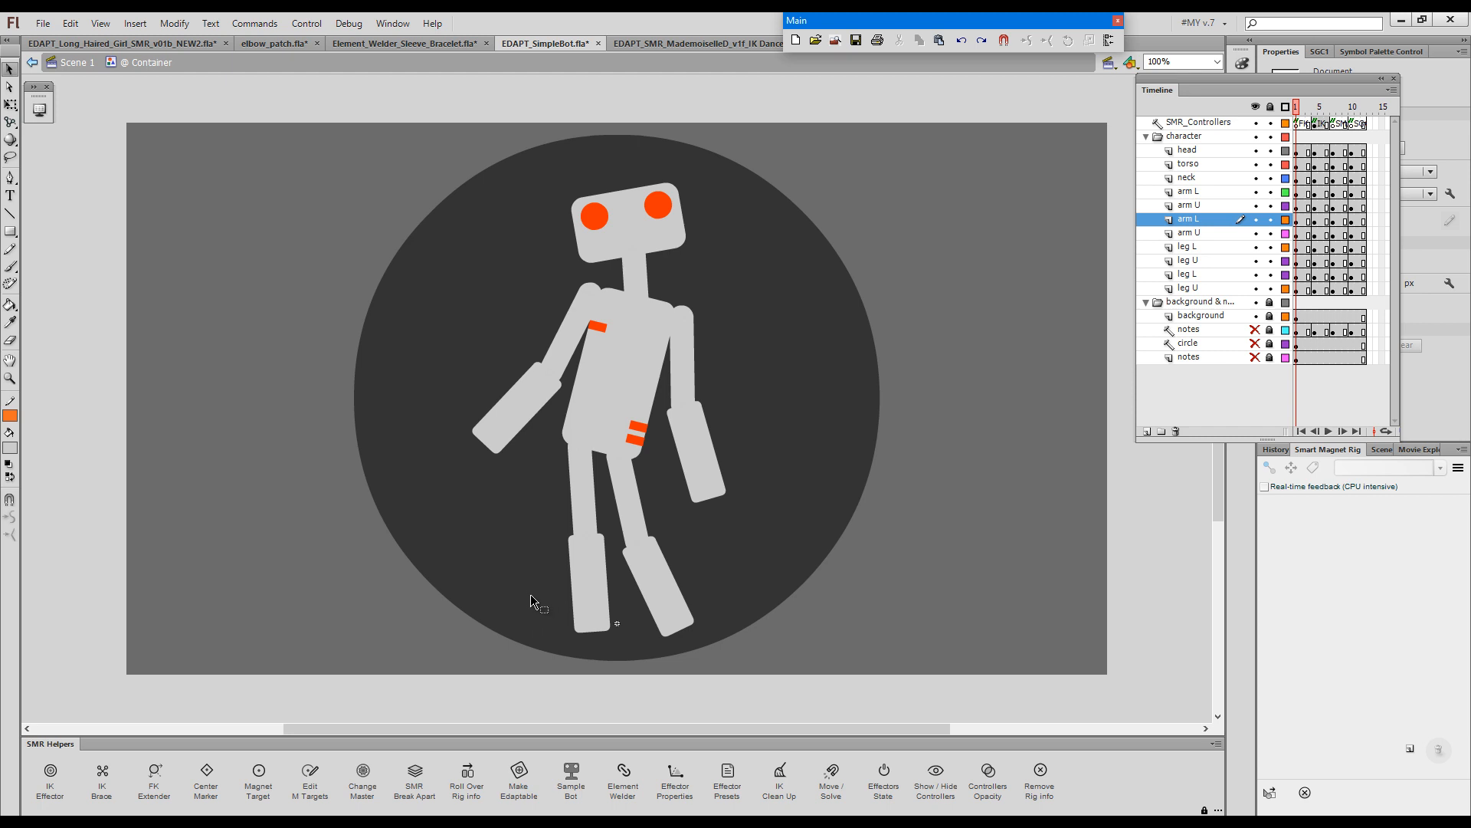
pyautogui.moveTo(528, 592); pyautogui.dragTo(740, 650)
pyautogui.keyDown('shift'); pyautogui.click(715, 481); pyautogui.keyUp('shift')
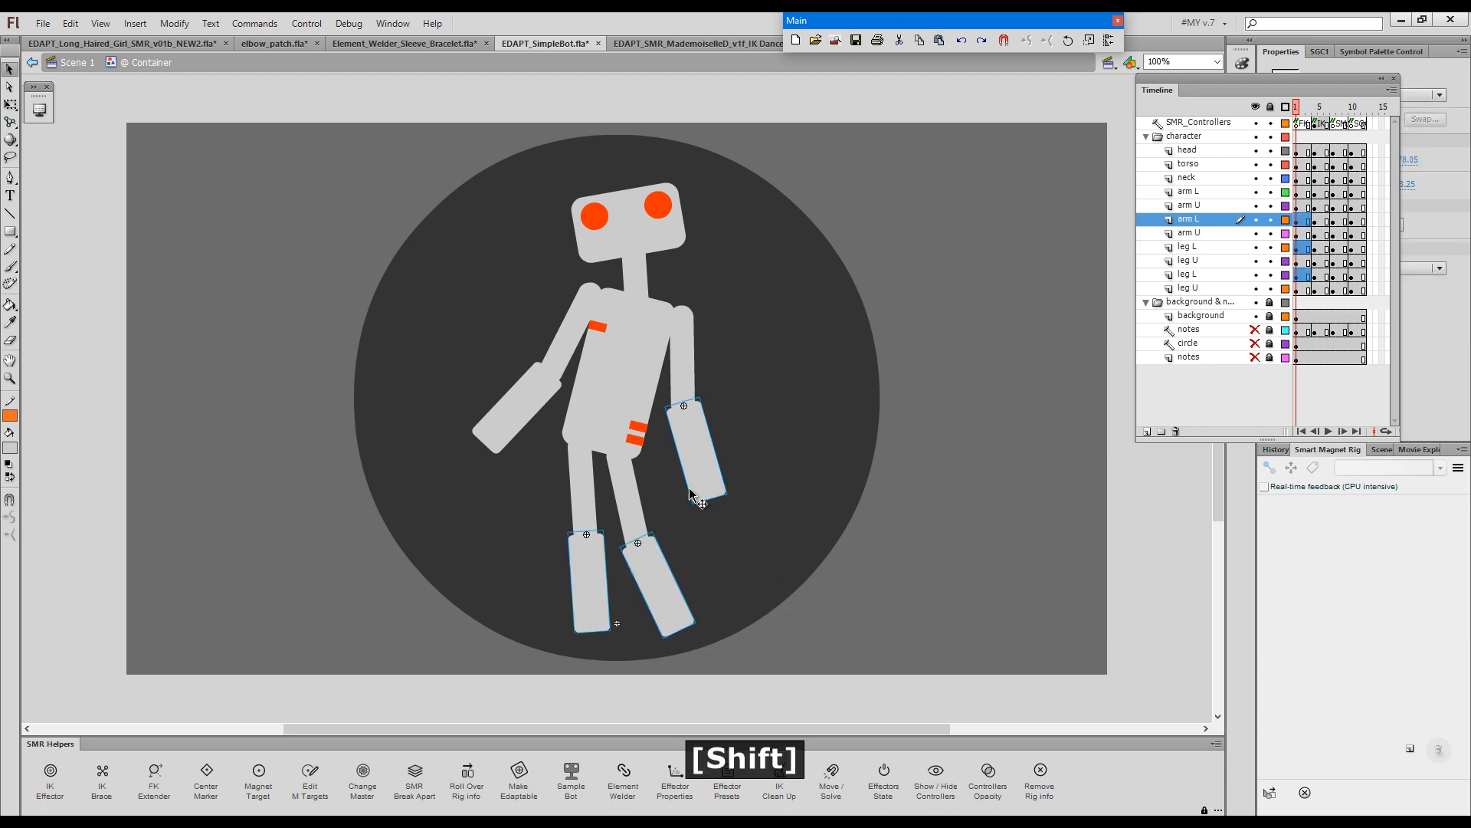
pyautogui.keyDown('shift'); pyautogui.click(512, 433); pyautogui.keyUp('shift')
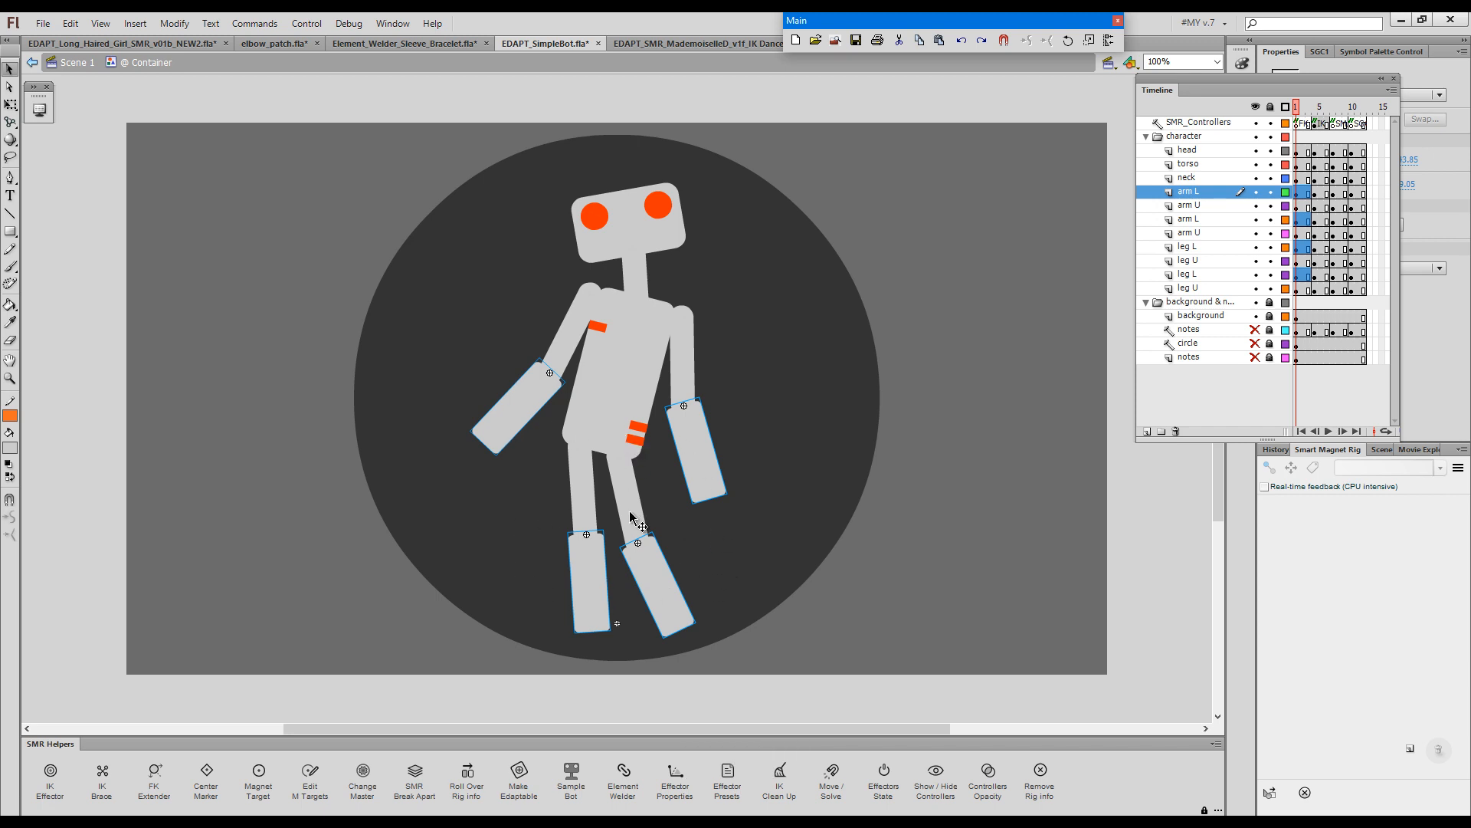
pyautogui.click(624, 792)
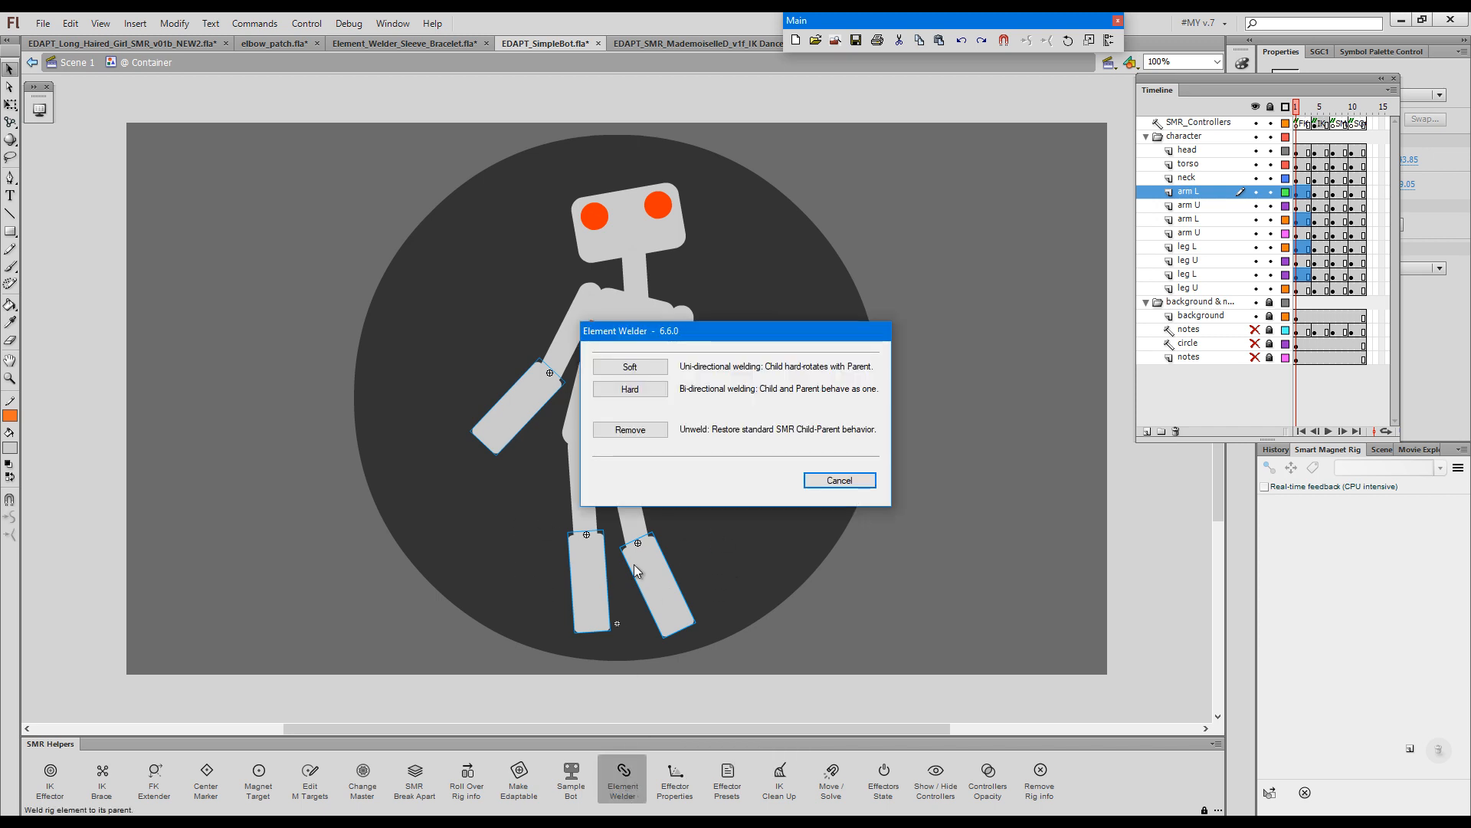
pyautogui.click(630, 389)
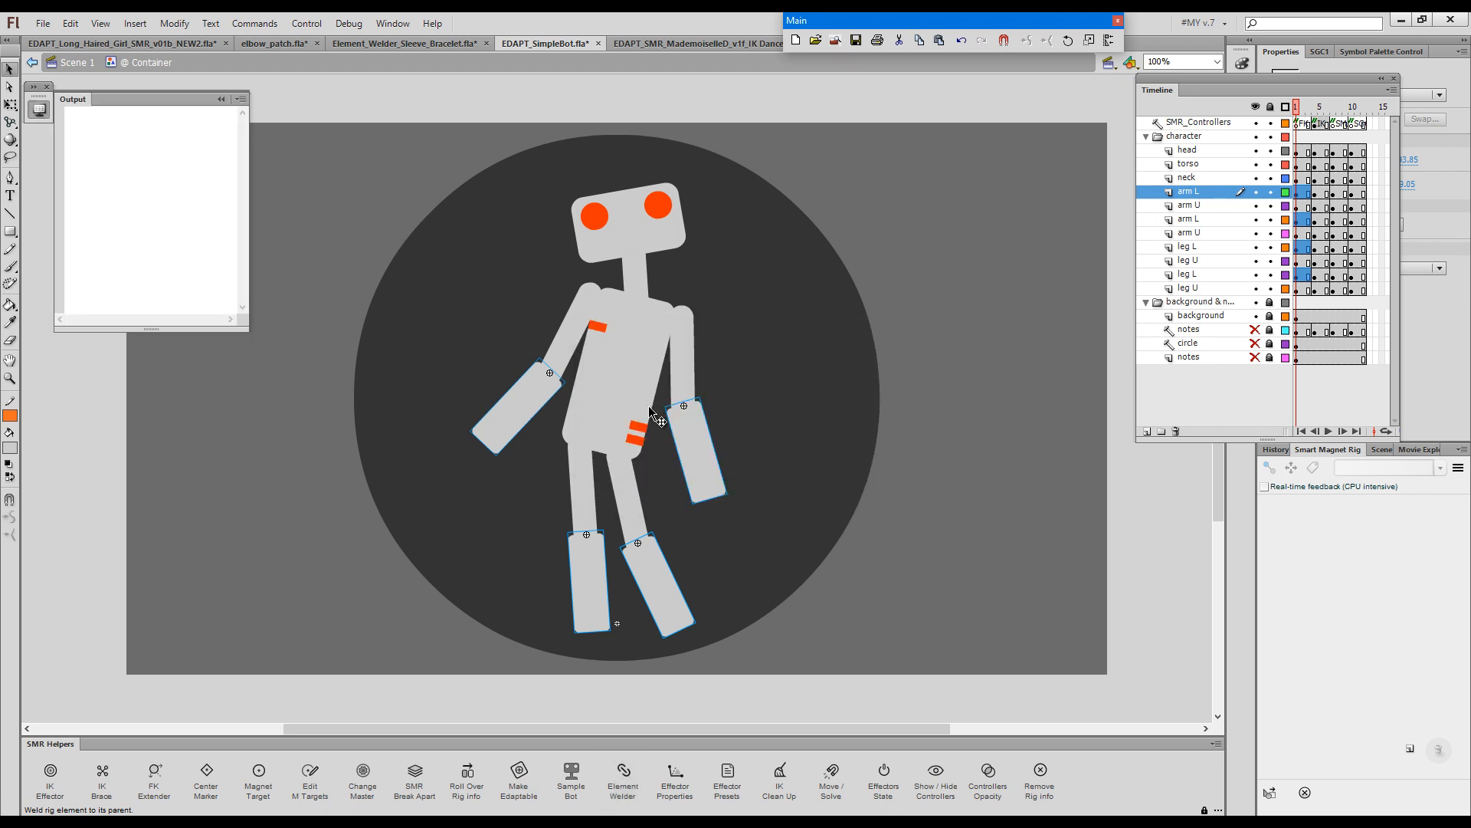
pyautogui.click(1270, 792)
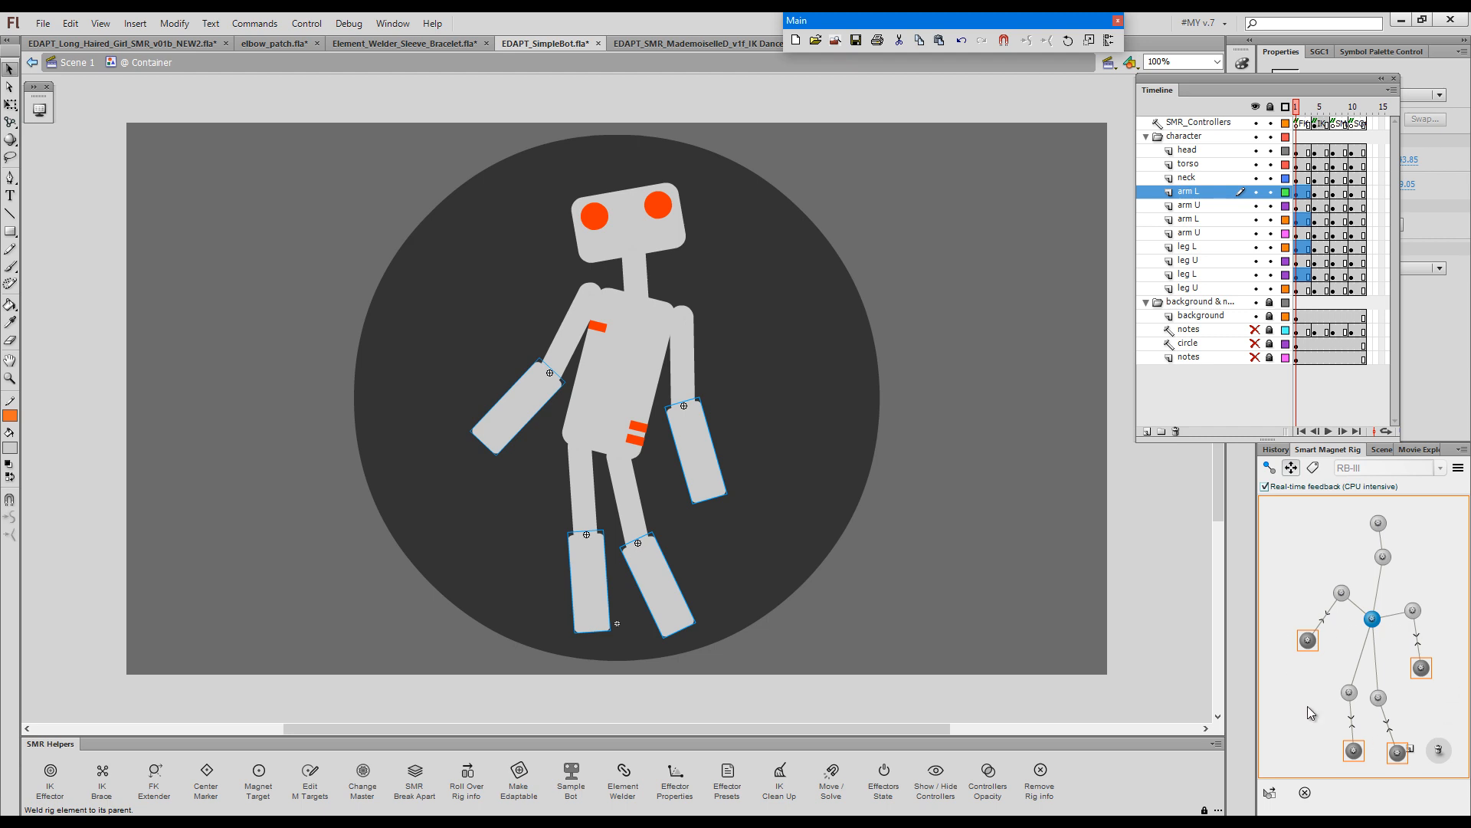
pyautogui.click(802, 433)
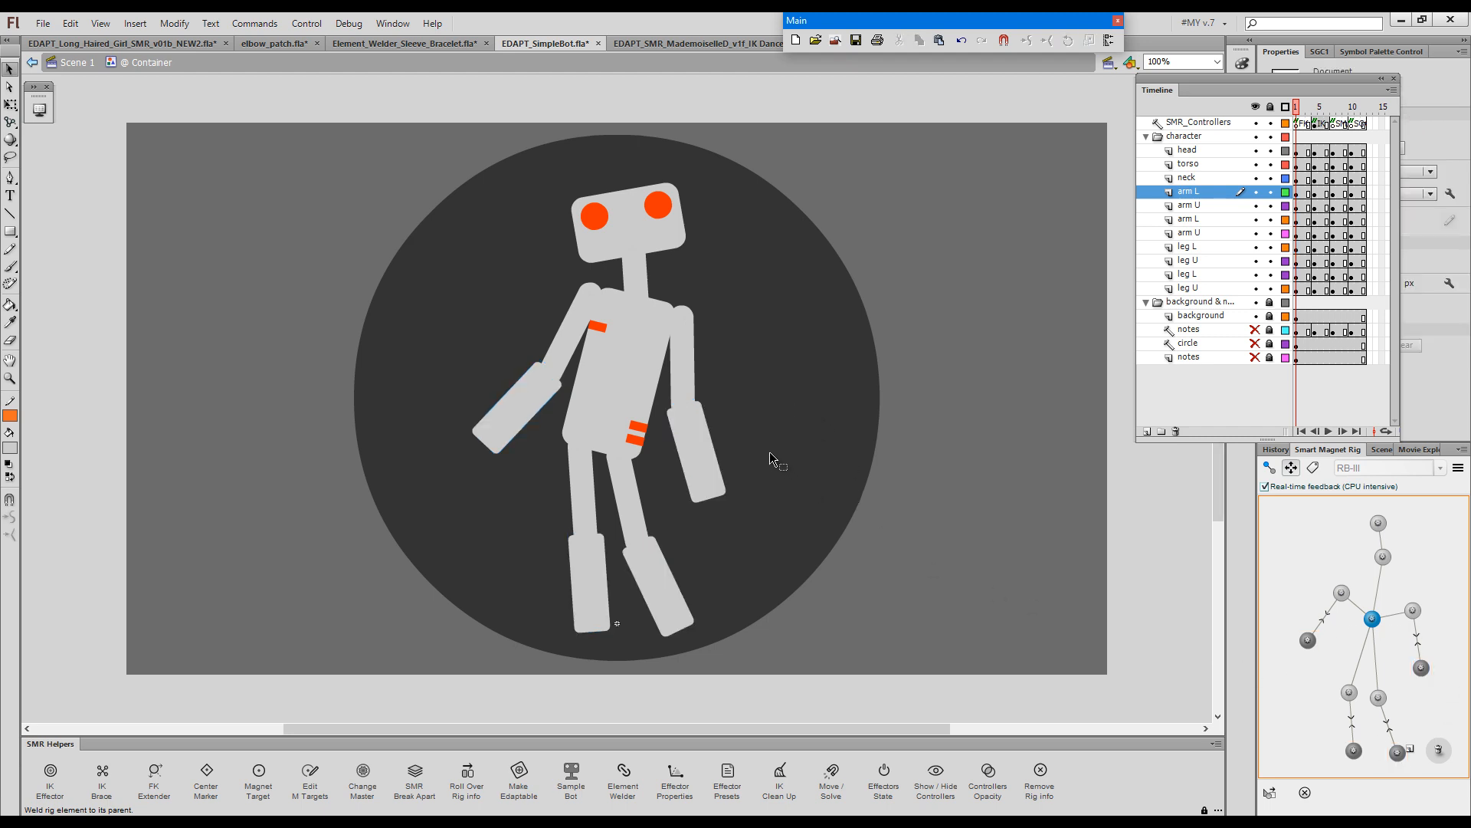
# - Swing both of the robot's welded arms outward and rotate the leg on the shoulder-patch side slightly inward
pyautogui.press('g')
pyautogui.moveTo(715, 469); pyautogui.dragTo(747, 458)
pyautogui.moveTo(499, 443); pyautogui.dragTo(482, 444)
pyautogui.moveTo(696, 378); pyautogui.dragTo(704, 376)
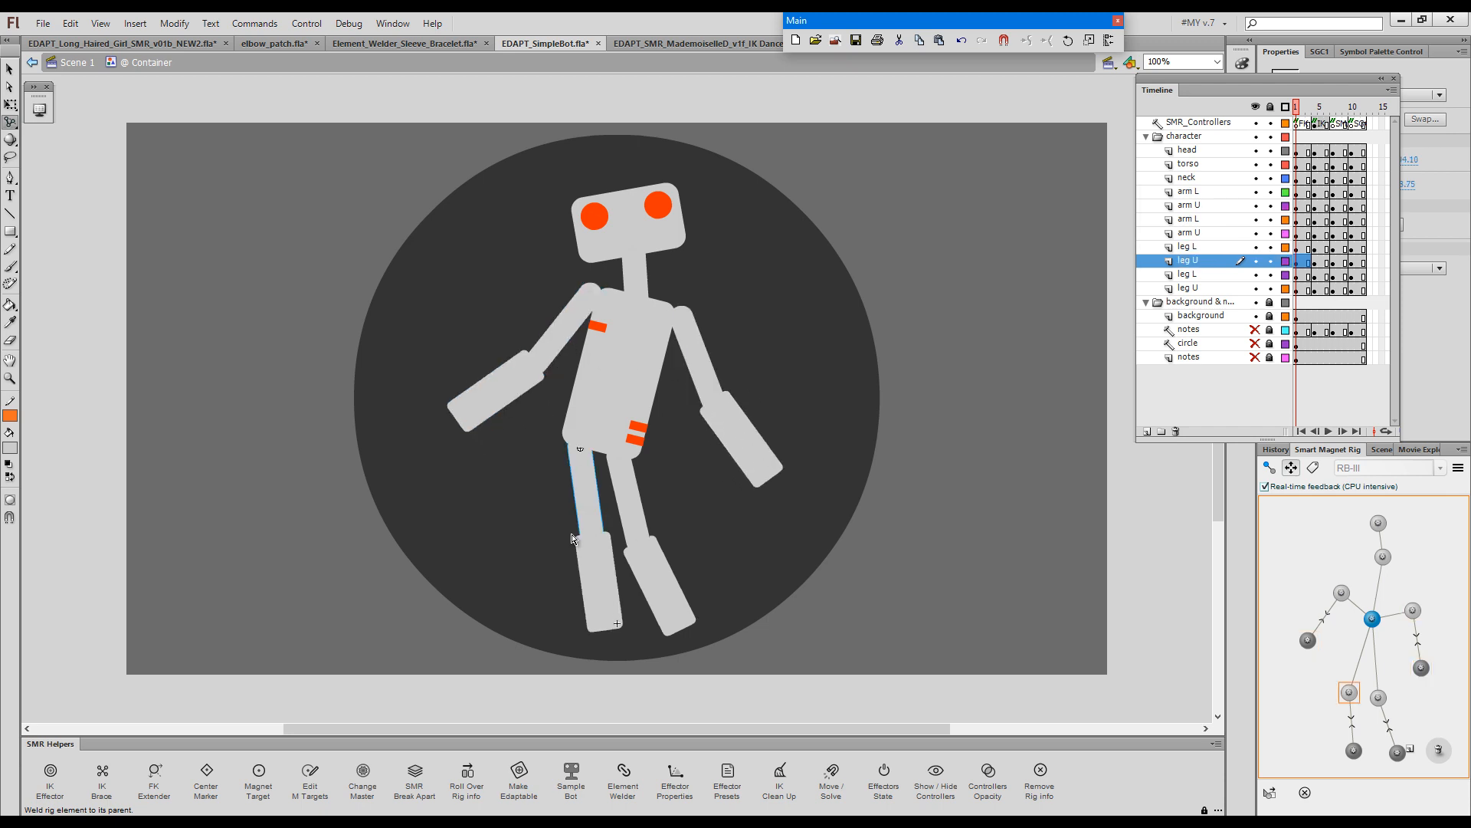
# - Apply Soft welding to the robot's two lower arms with Element Welder
pyautogui.press('v')
pyautogui.click(489, 417)
pyautogui.keyDown('shift'); pyautogui.click(757, 476); pyautogui.keyUp('shift')
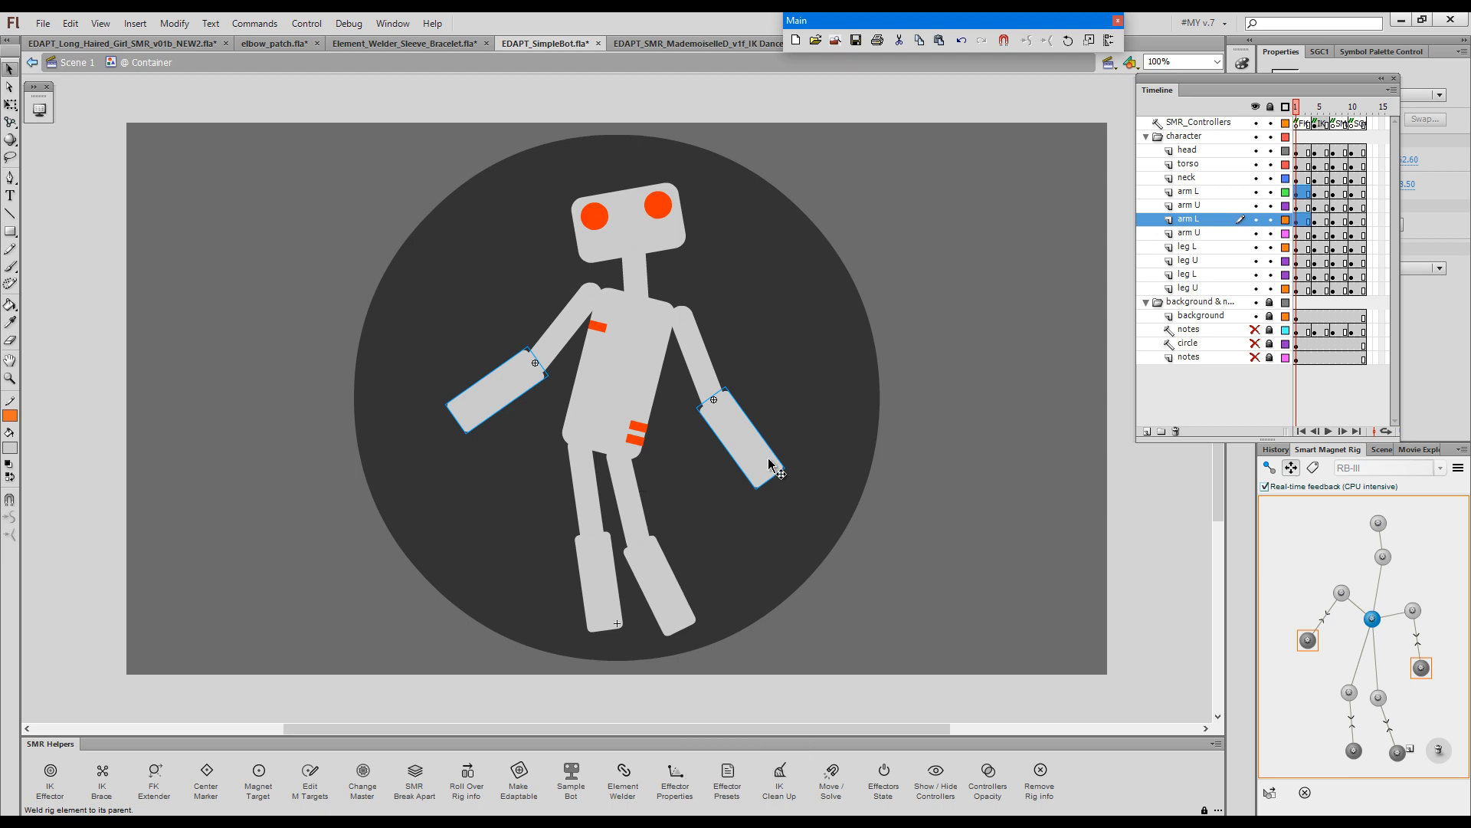
pyautogui.click(623, 775)
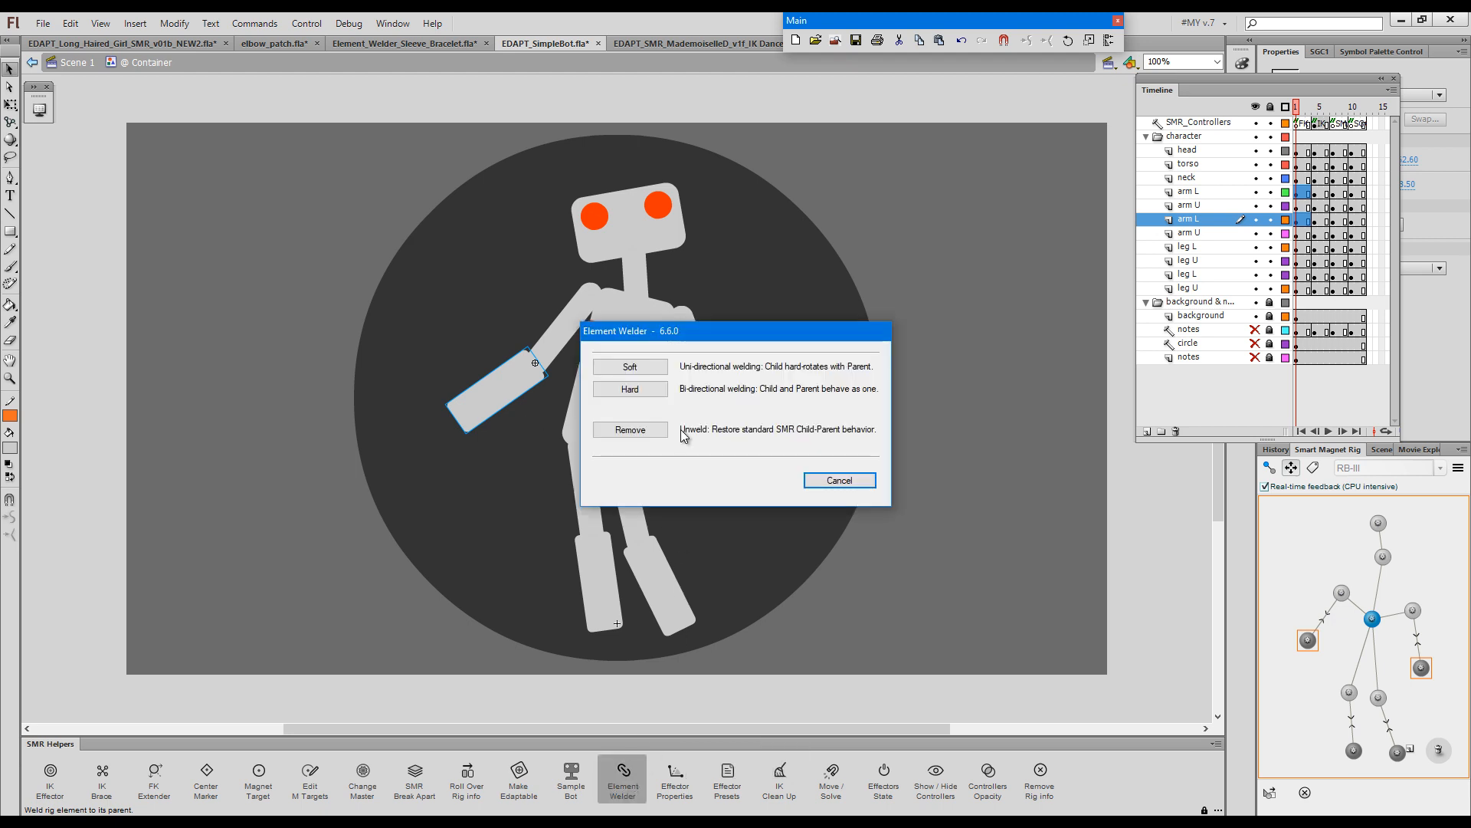
pyautogui.click(648, 368)
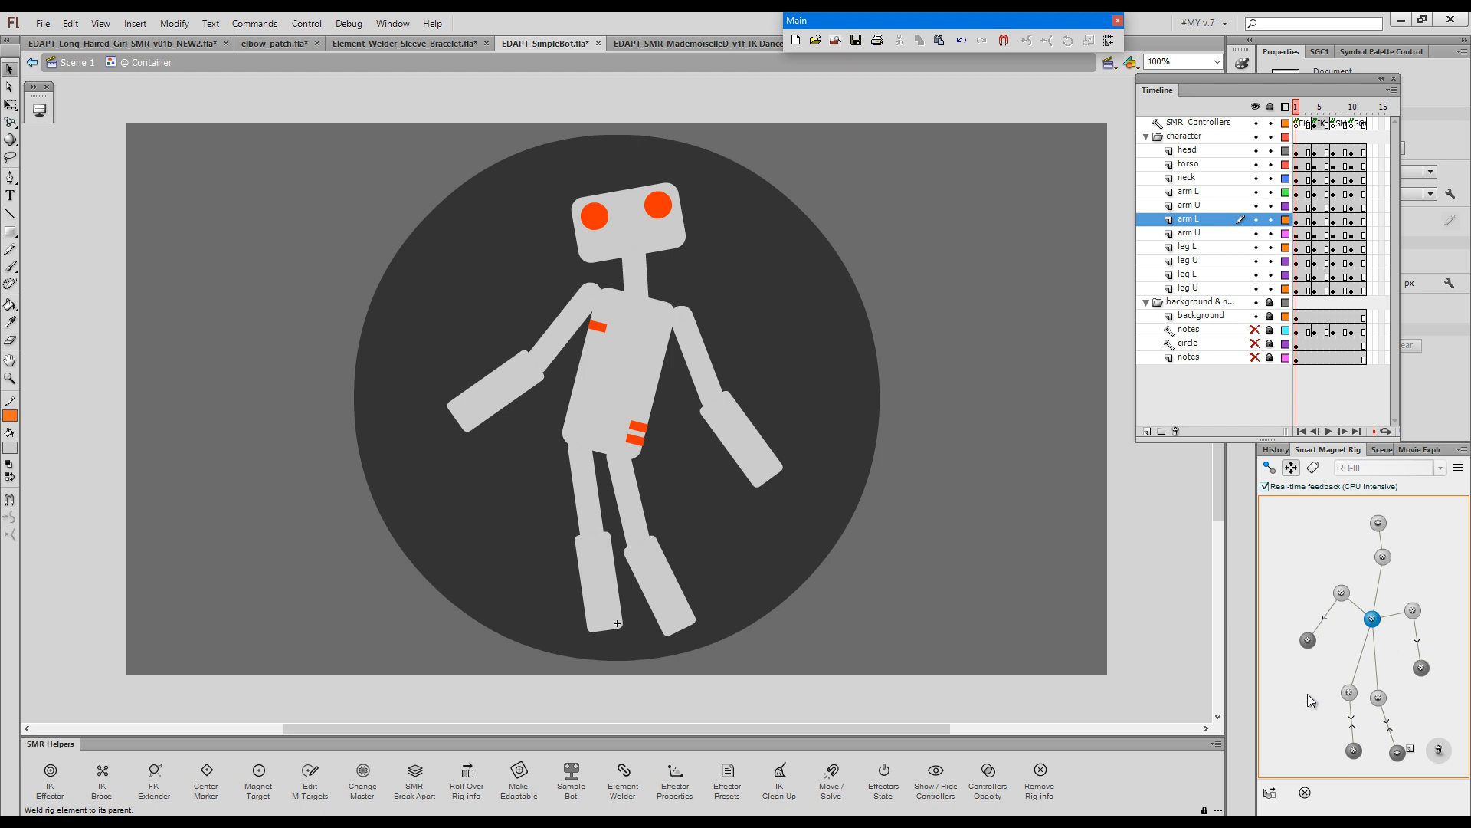
# - Remove the welding from all of the robot's body parts with Element Welder and deselect them
pyautogui.moveTo(427, 183); pyautogui.dragTo(864, 642)
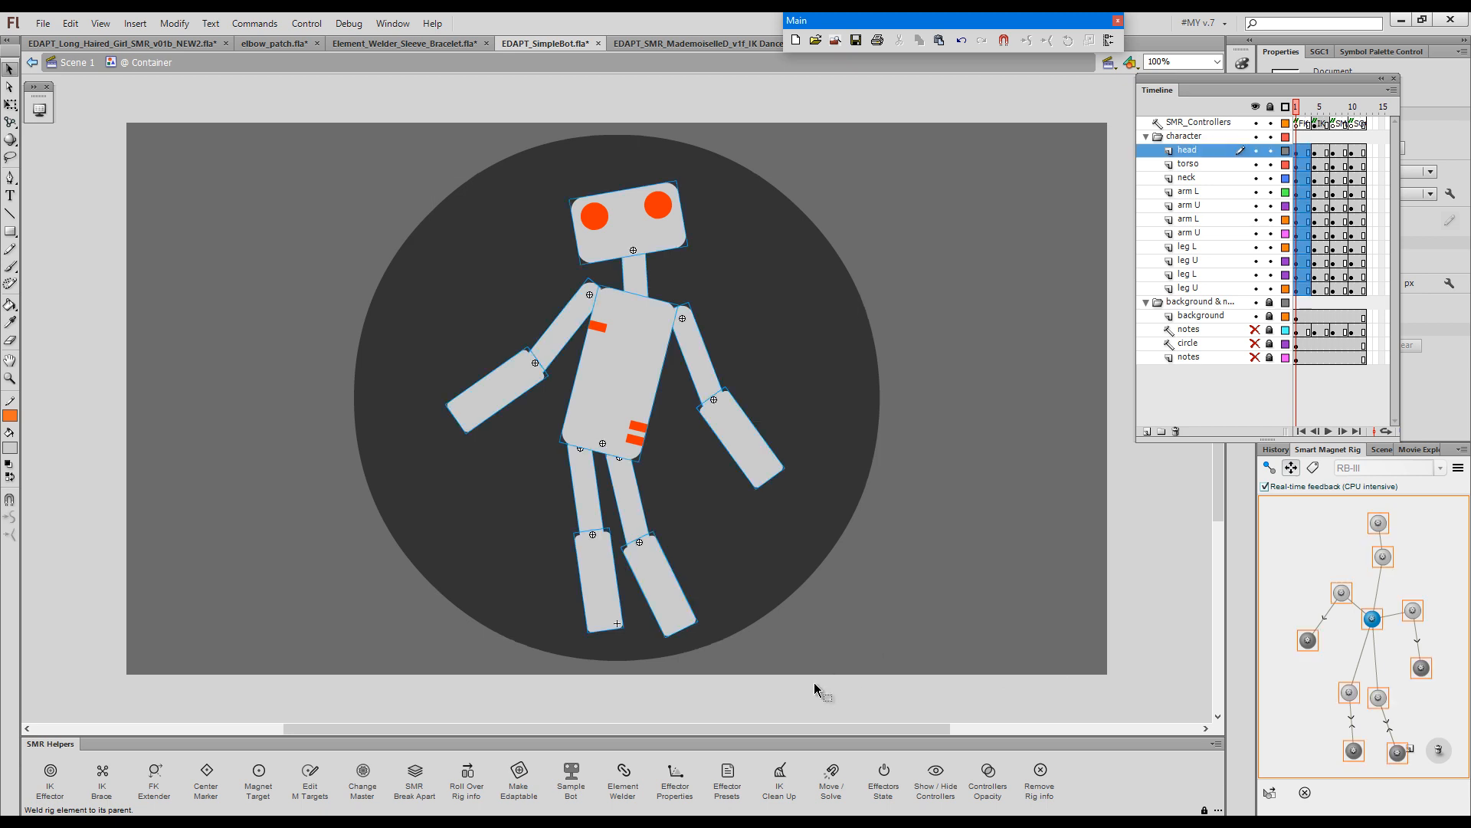
pyautogui.click(626, 784)
pyautogui.click(657, 432)
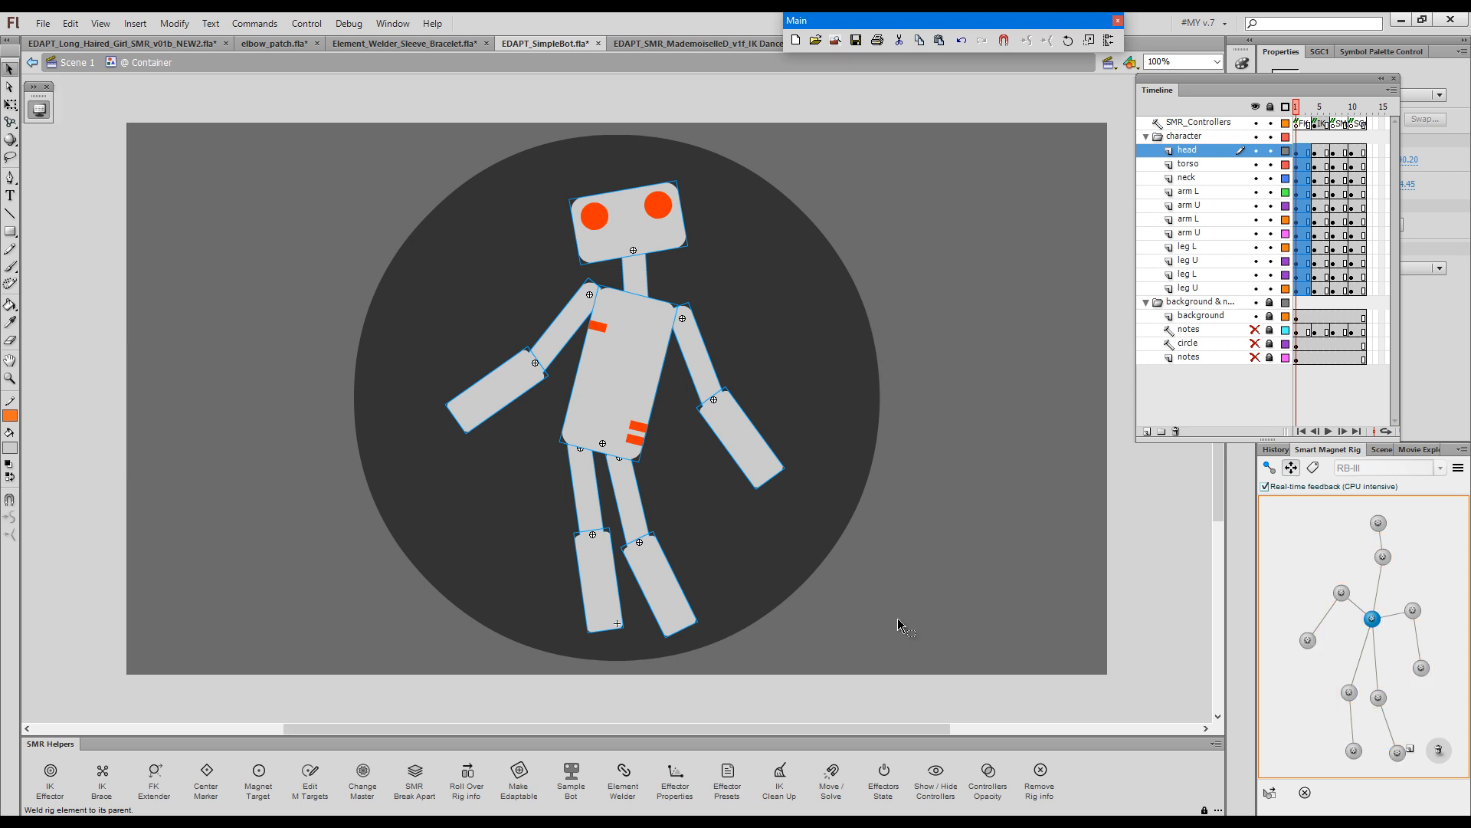
pyautogui.click(901, 633)
# - In the MademoiselleD document, load the MlleD rig map with real-time feedback and spread its crowded arm and skirt nodes apart
pyautogui.click(719, 44)
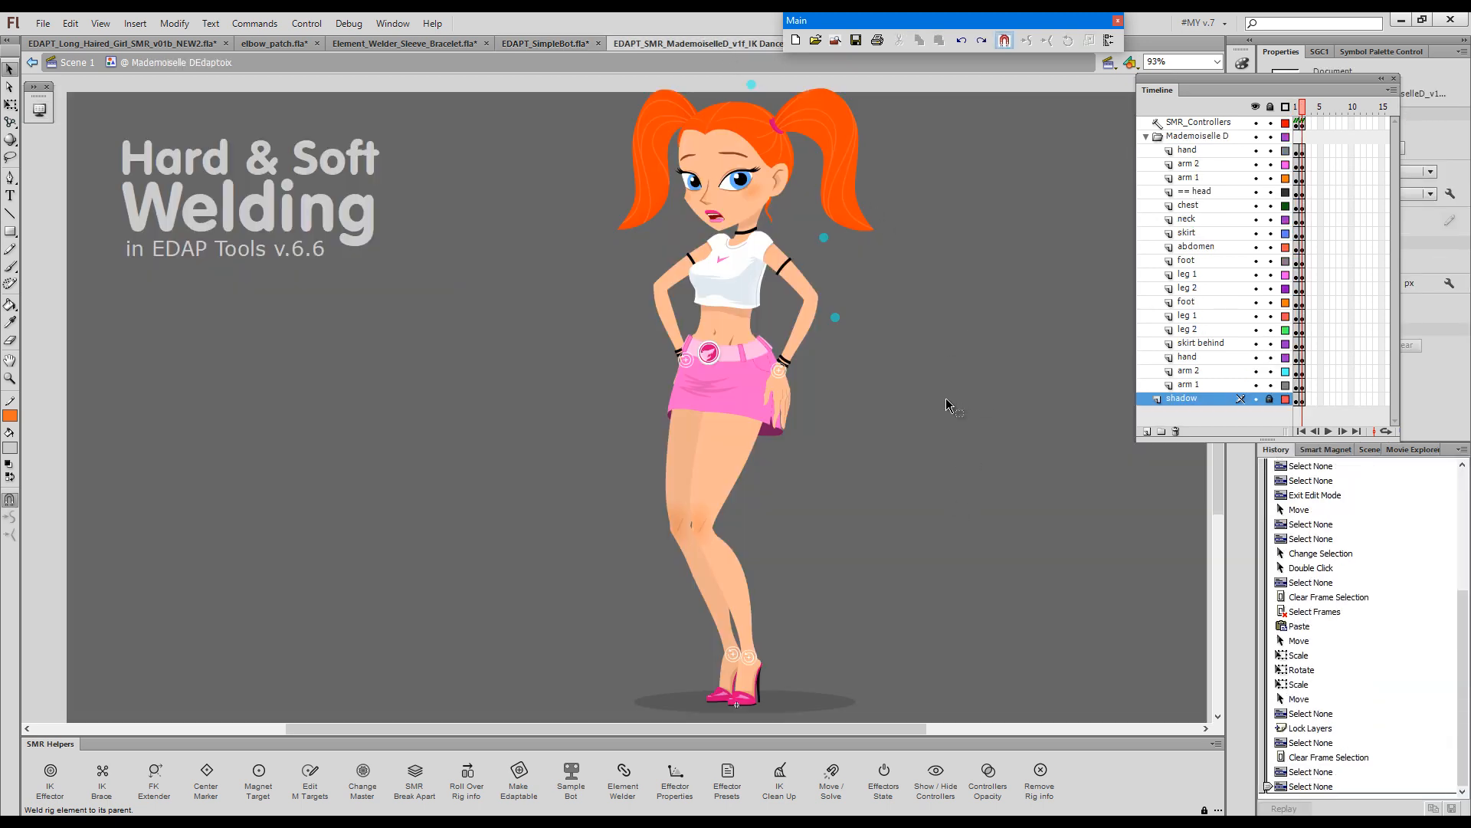
pyautogui.press('g')
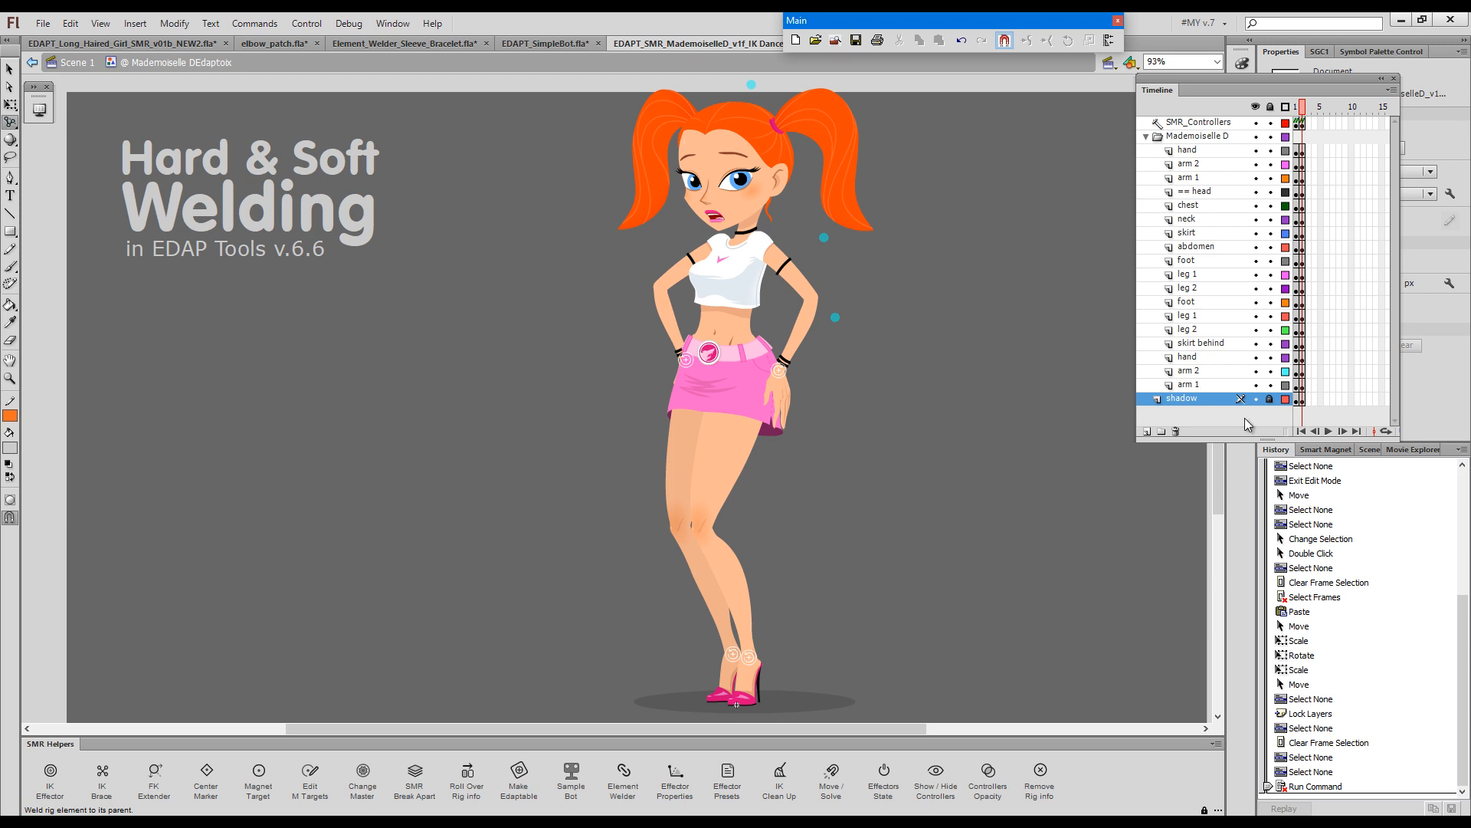
pyautogui.click(1329, 450)
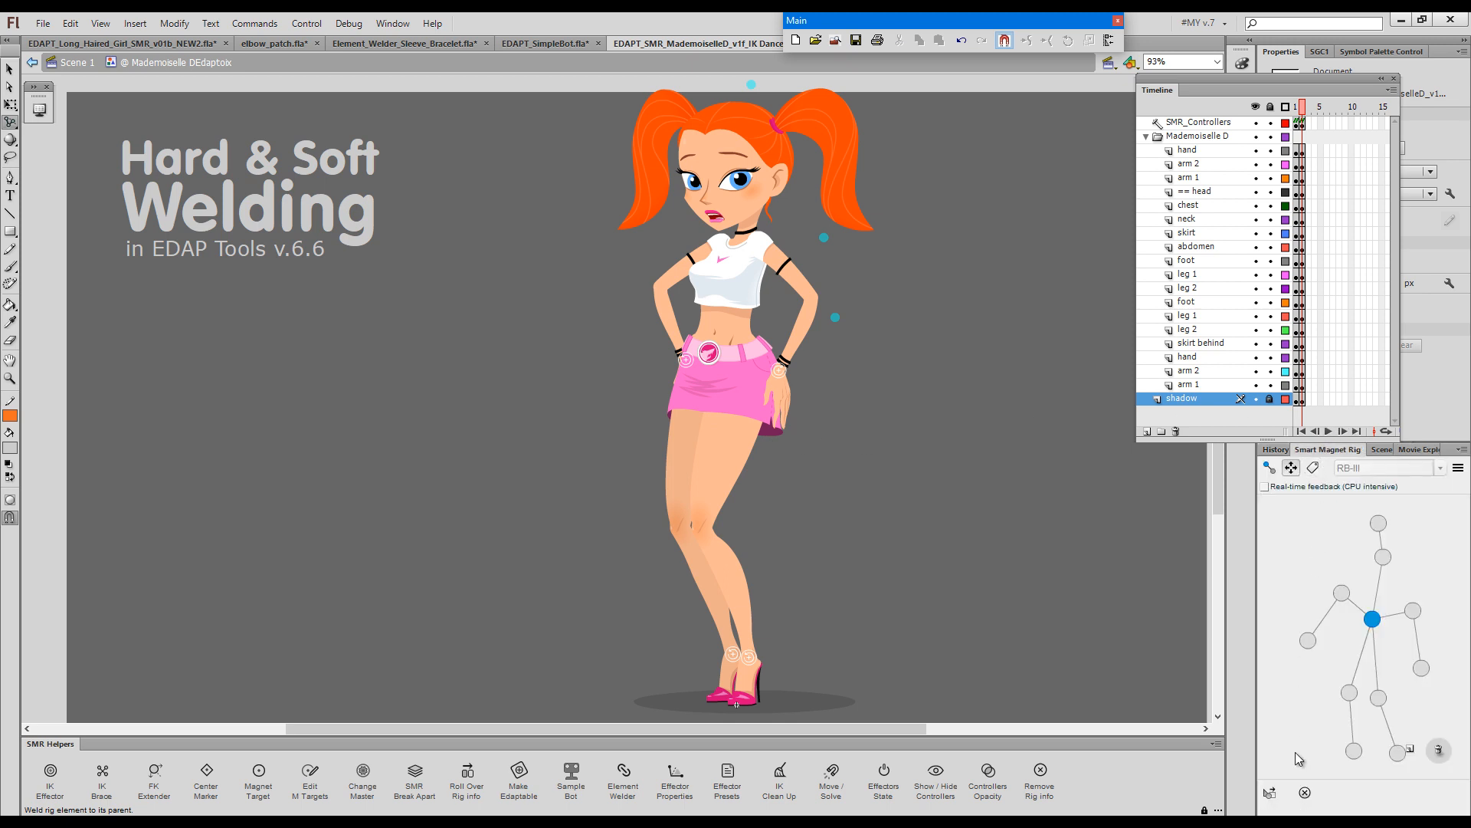
pyautogui.click(1270, 791)
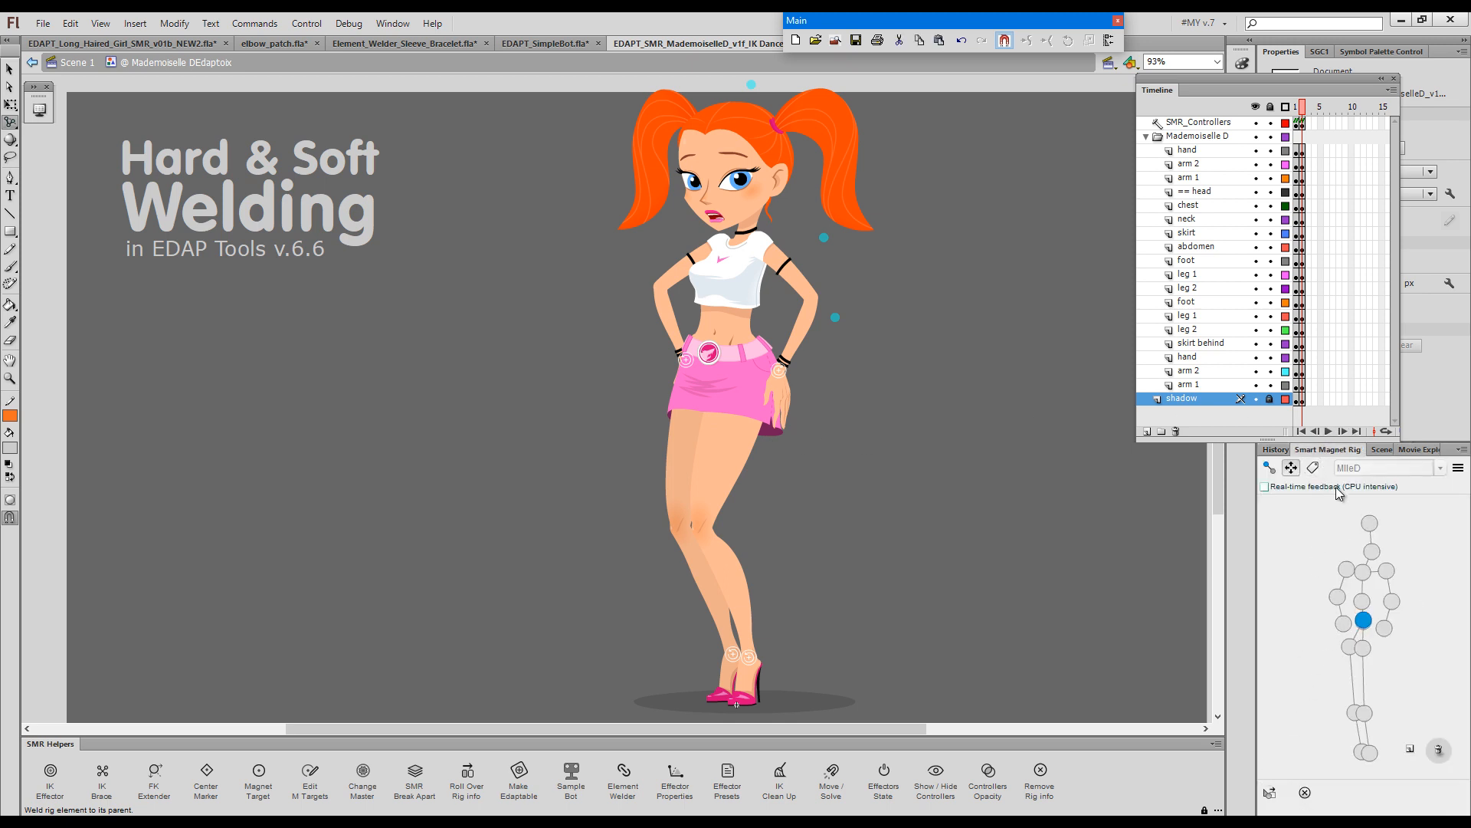
pyautogui.click(1266, 487)
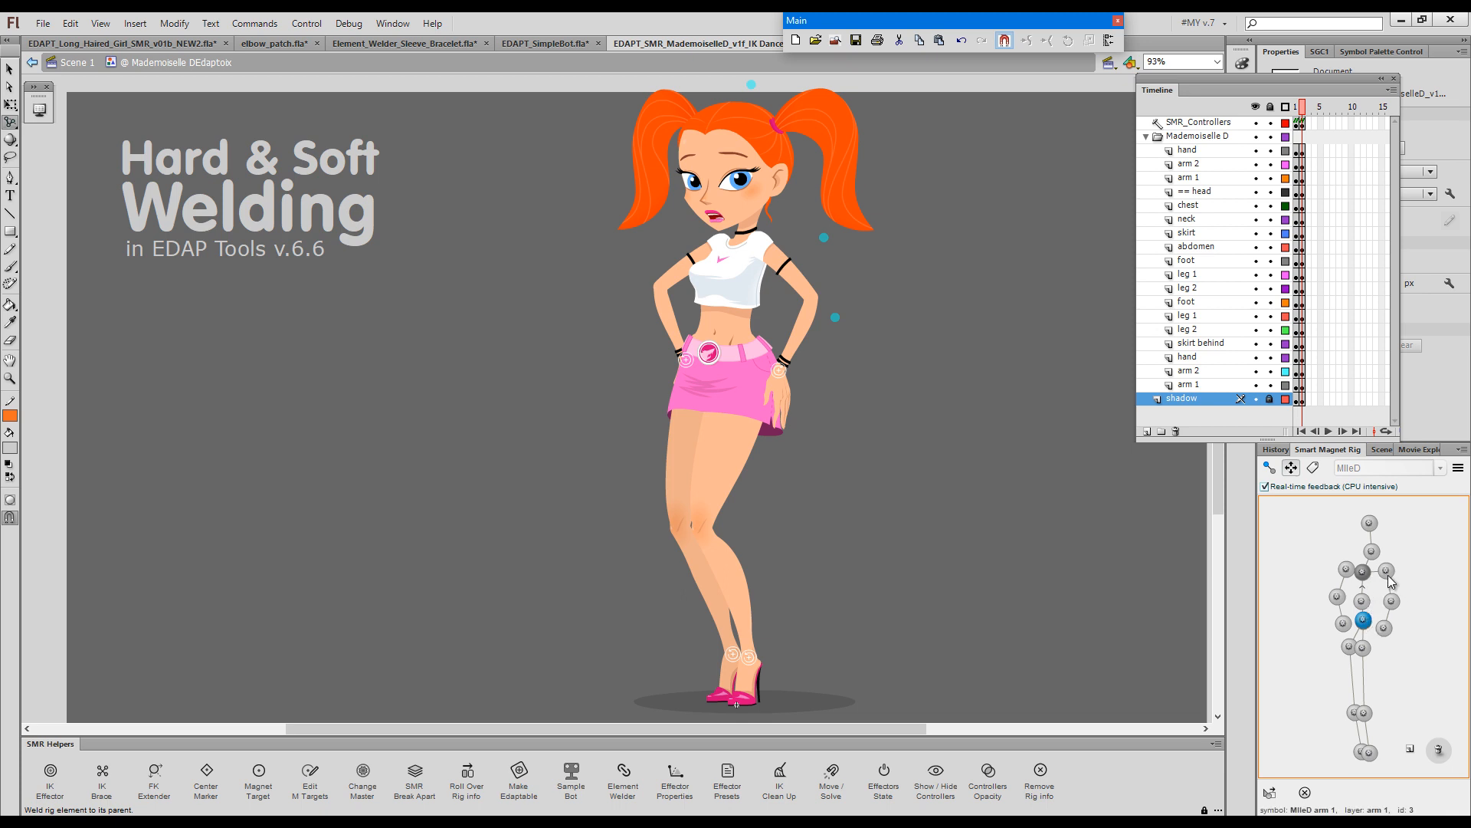
pyautogui.moveTo(1388, 575)
pyautogui.mouseDown()
pyautogui.moveTo(1407, 575)
pyautogui.moveTo(1323, 572)
pyautogui.moveTo(1364, 561)
pyautogui.mouseUp()
pyautogui.moveTo(1368, 619); pyautogui.dragTo(1389, 643)
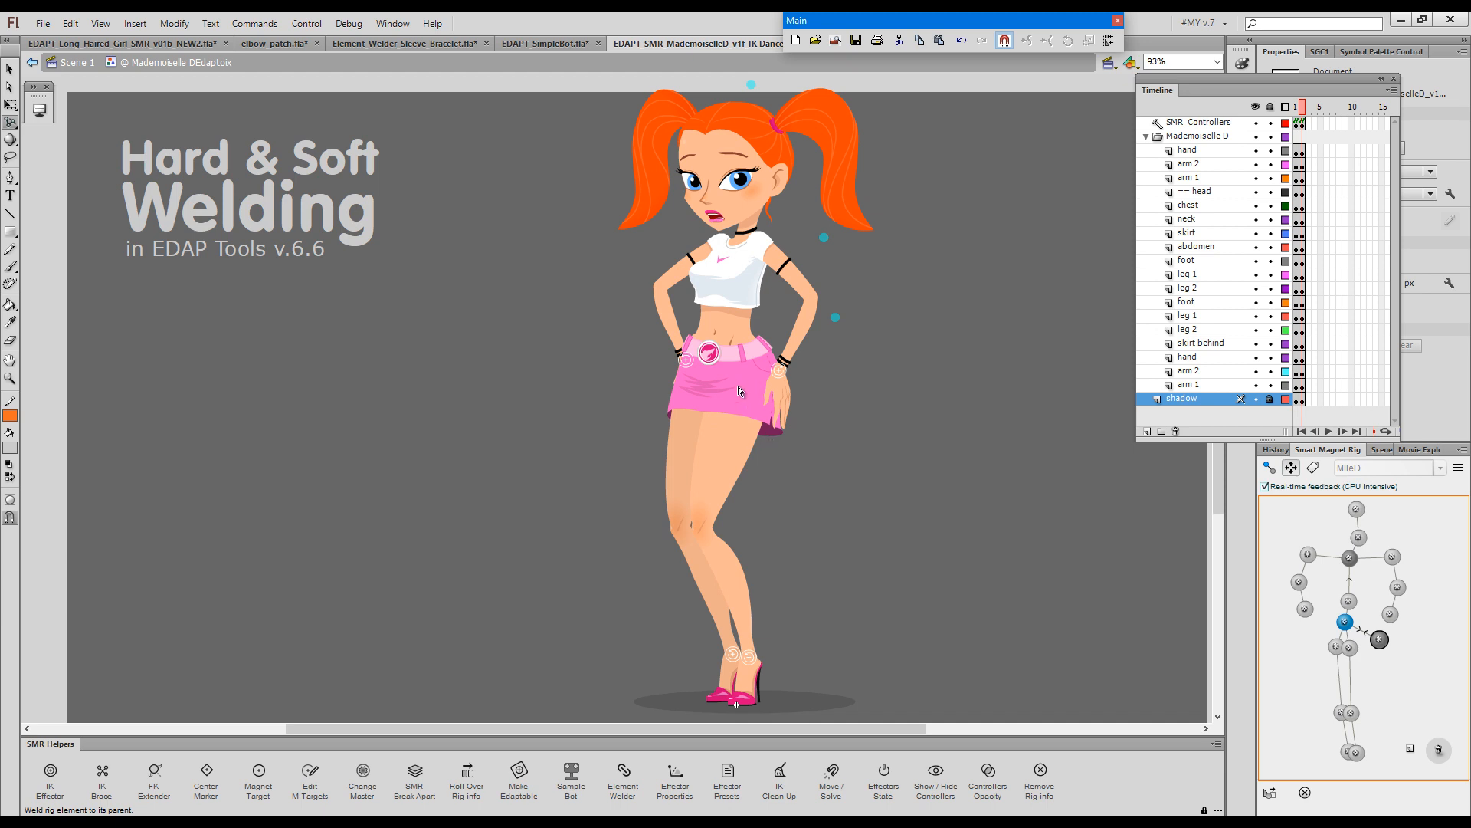
# - Rotate the welded skirt slightly around the hips and deselect it
pyautogui.moveTo(731, 398); pyautogui.dragTo(762, 446)
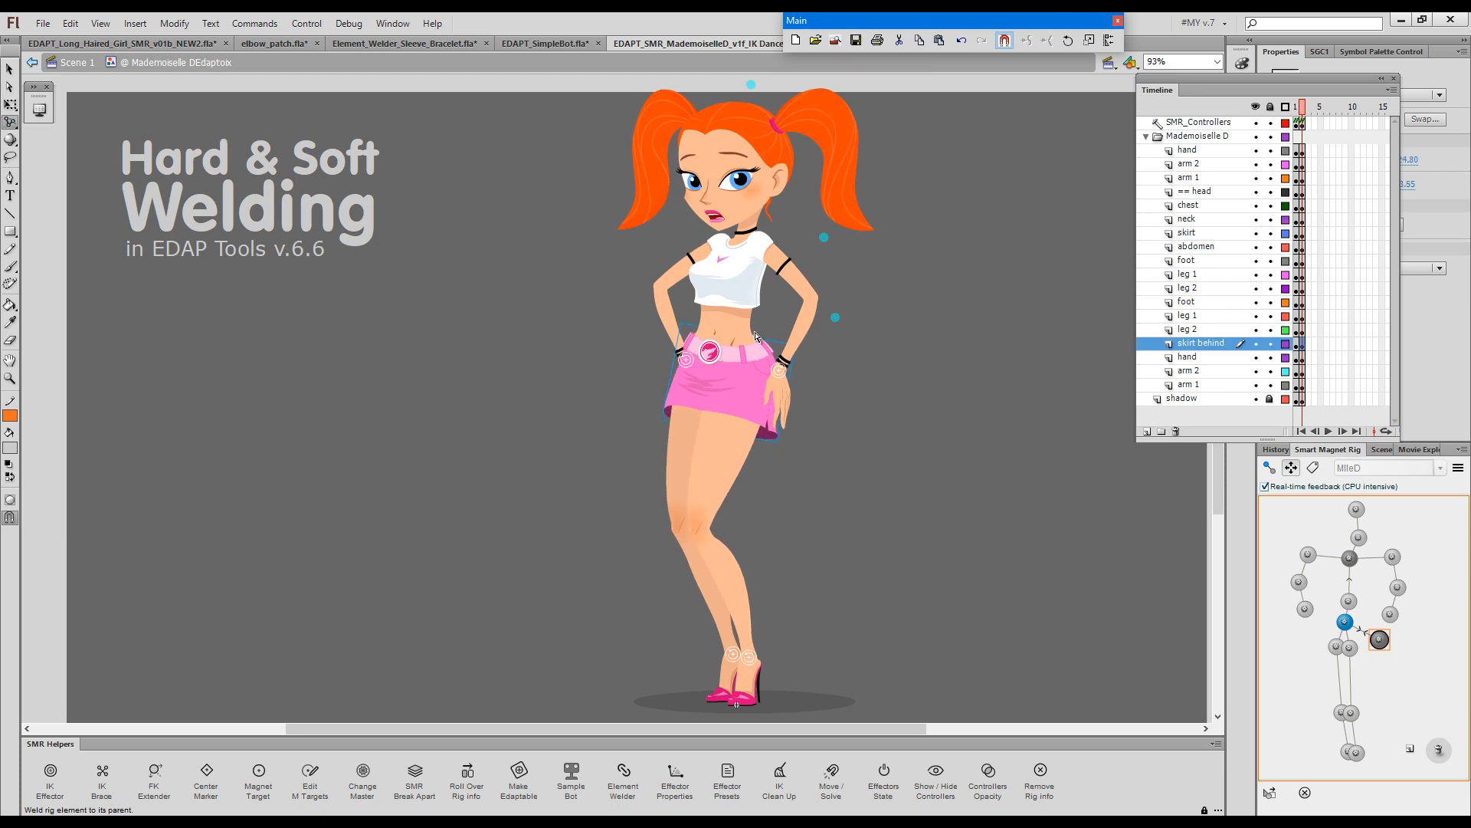
pyautogui.click(891, 266)
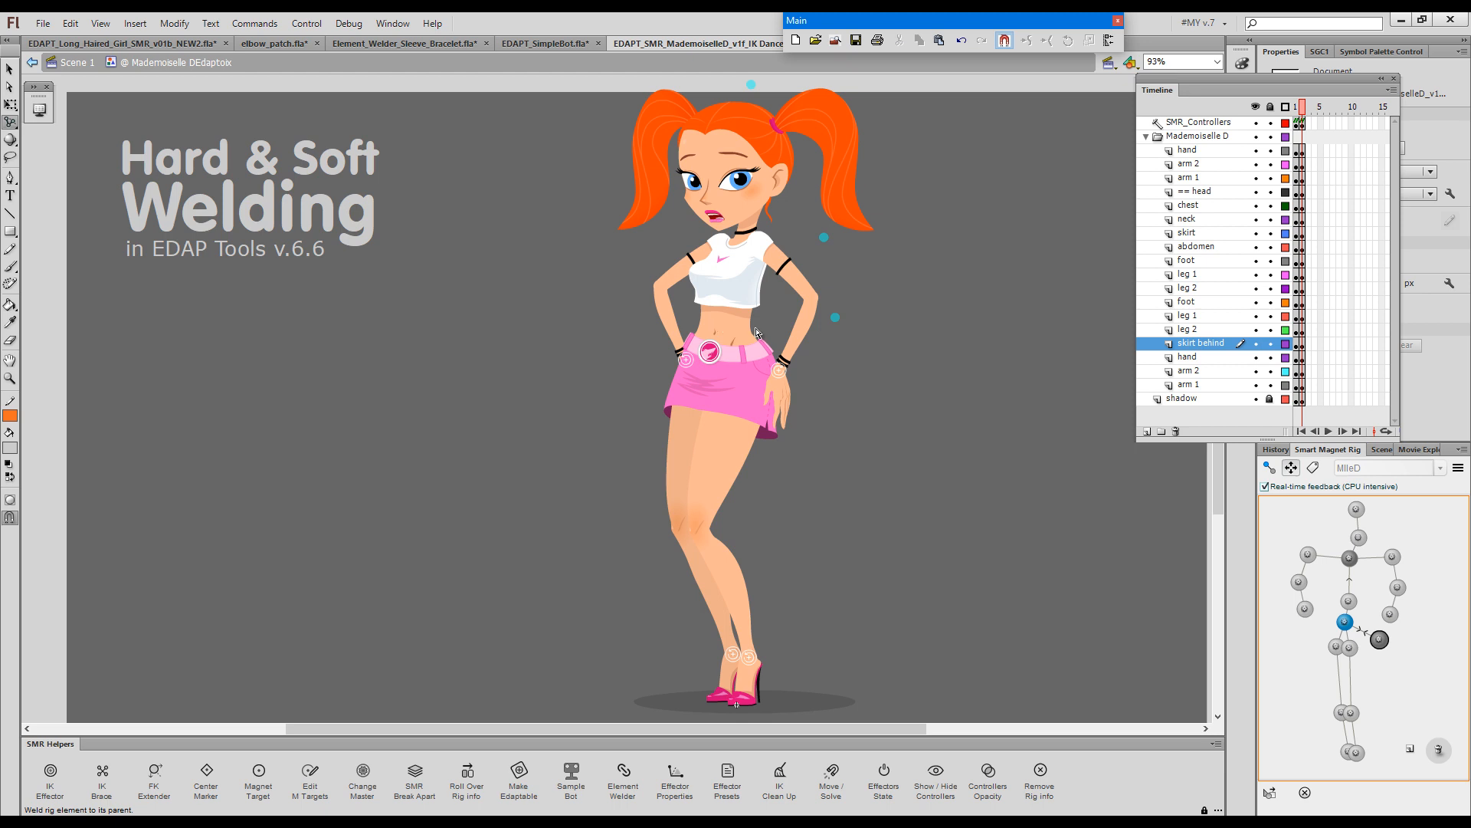
# - Sway the character's upper body using the abdomen and chest controllers beside the torso
pyautogui.moveTo(838, 325); pyautogui.dragTo(836, 342)
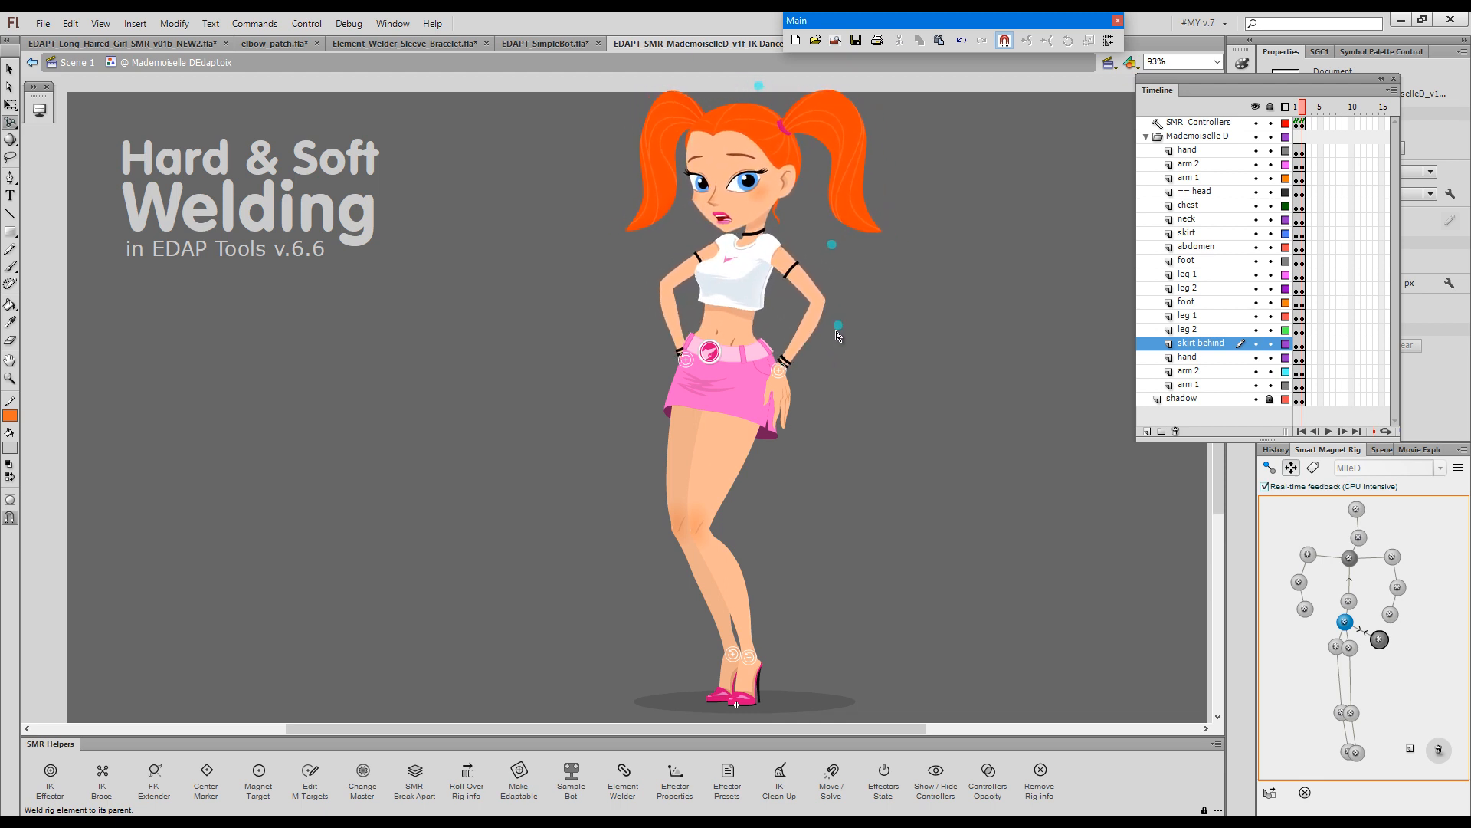
pyautogui.click(831, 246)
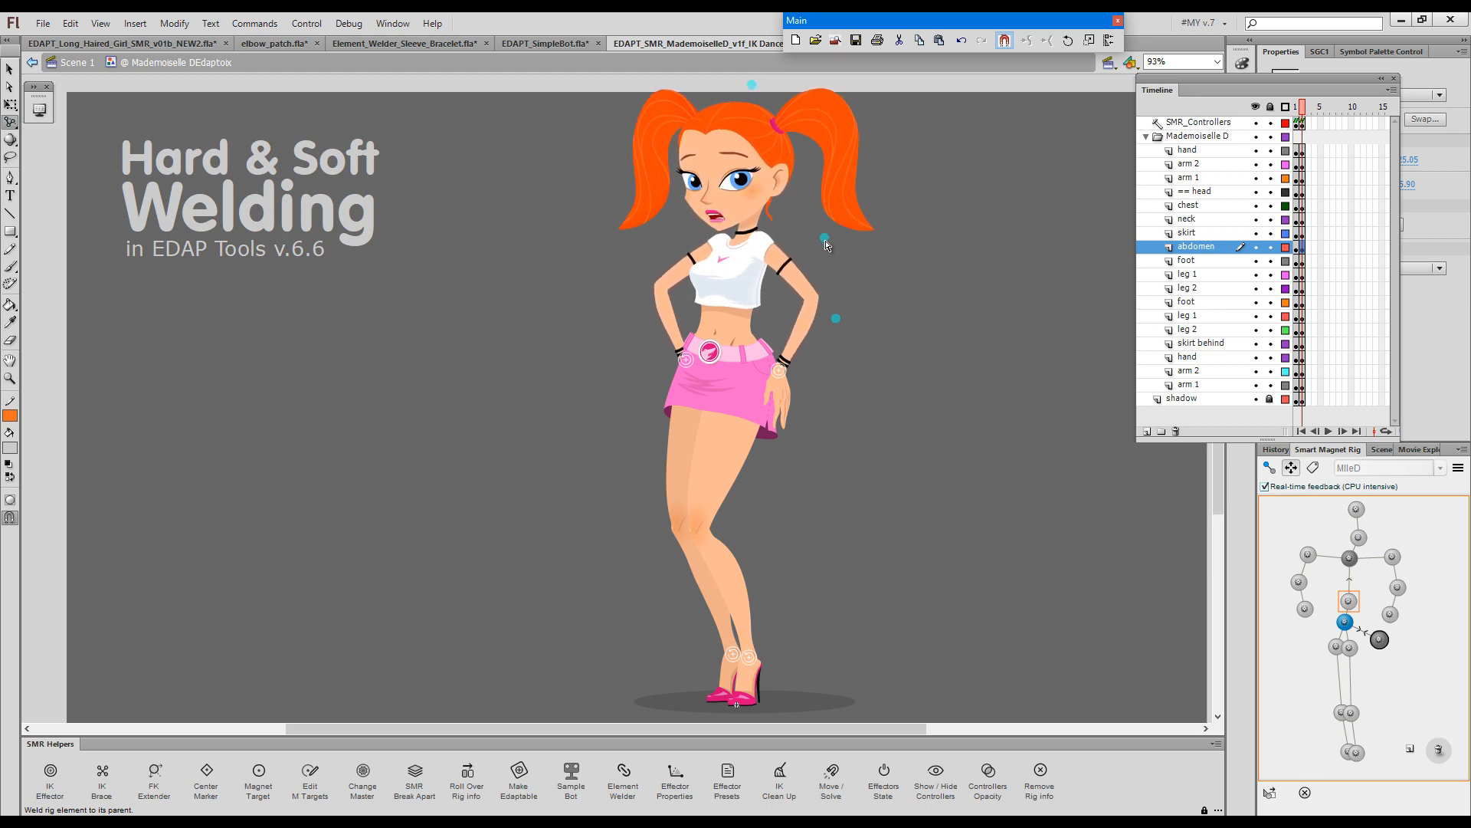
pyautogui.click(827, 242)
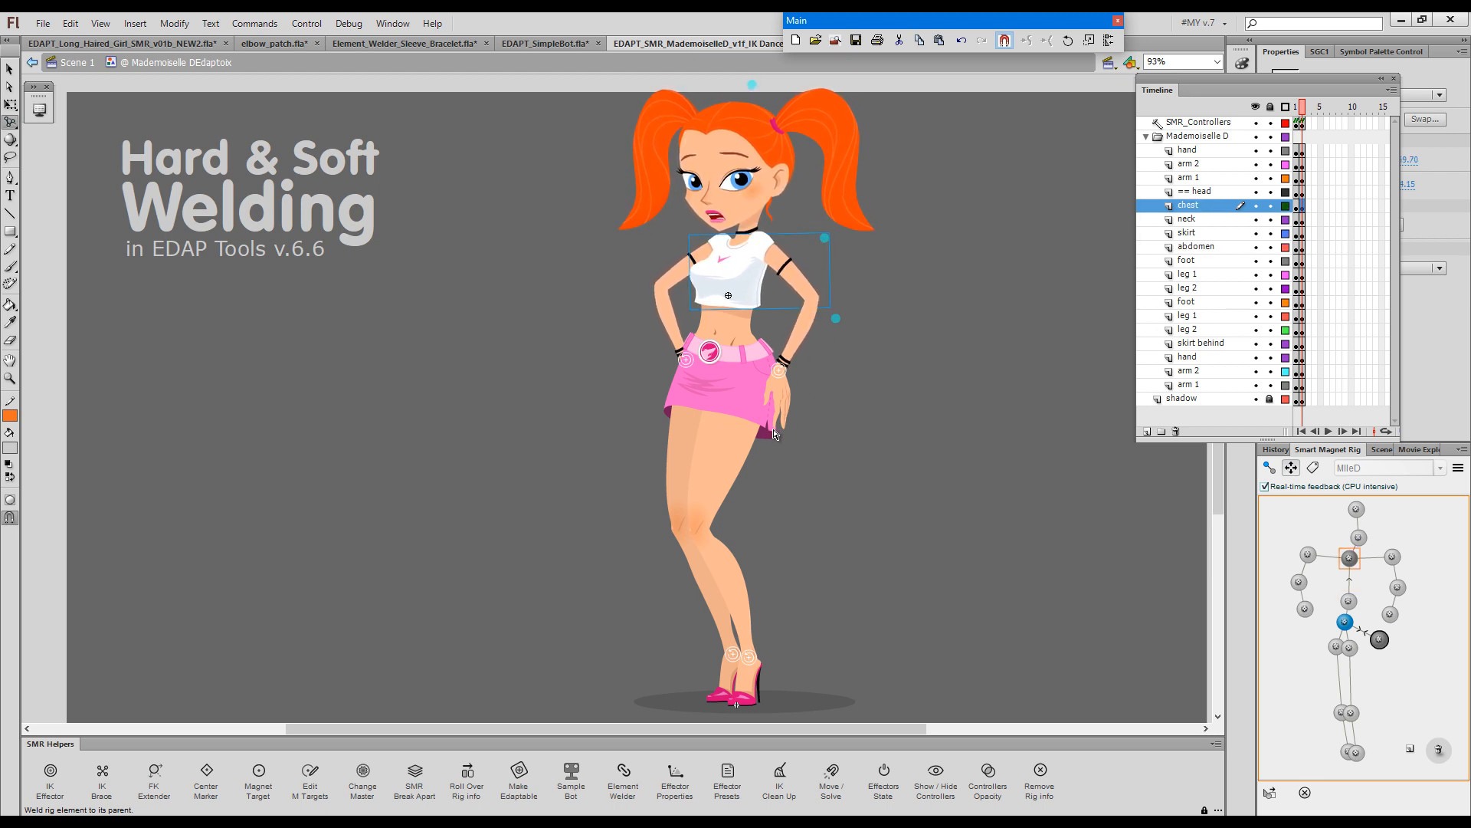
pyautogui.click(827, 243)
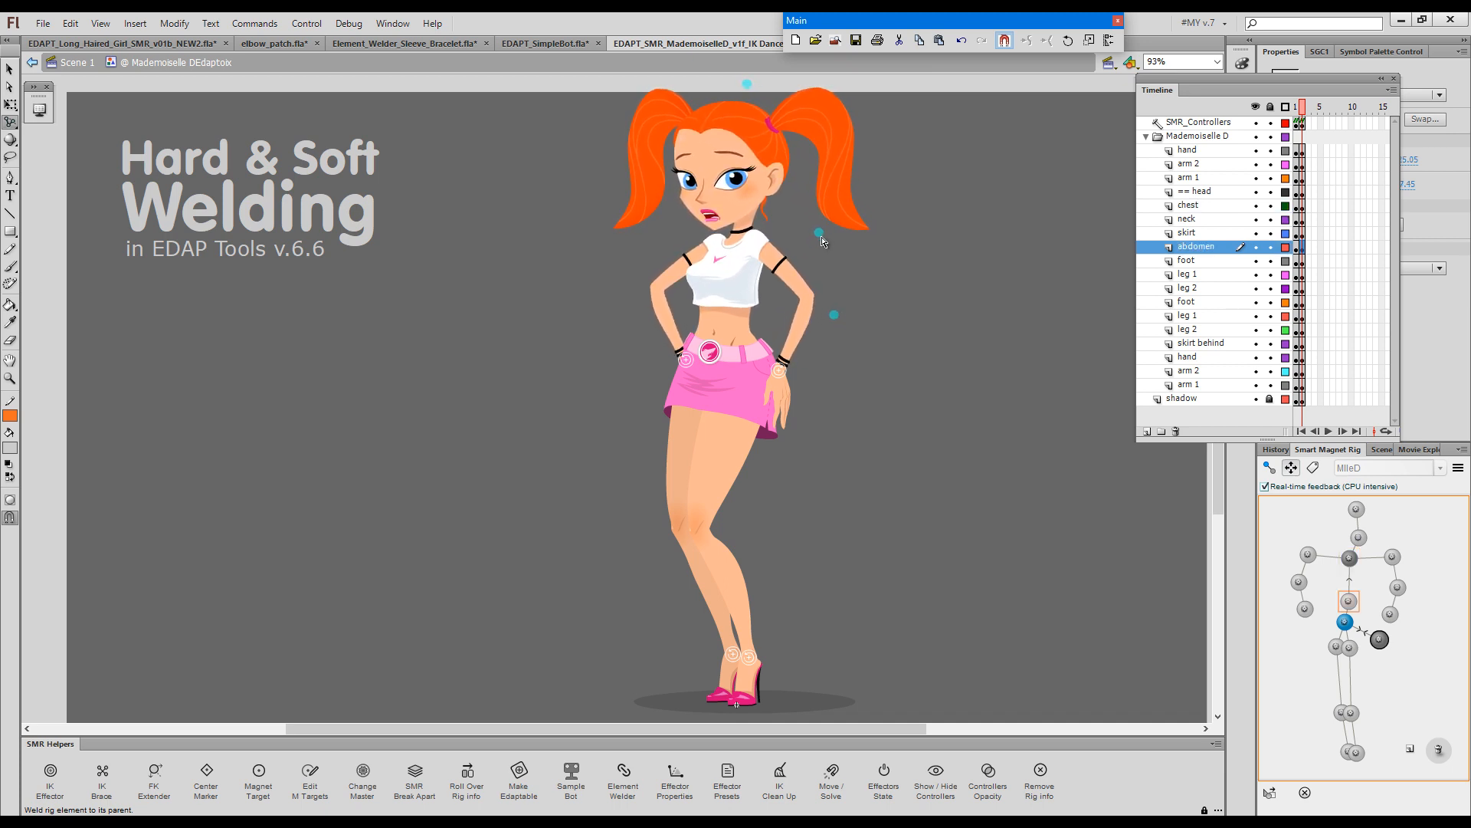
pyautogui.click(825, 244)
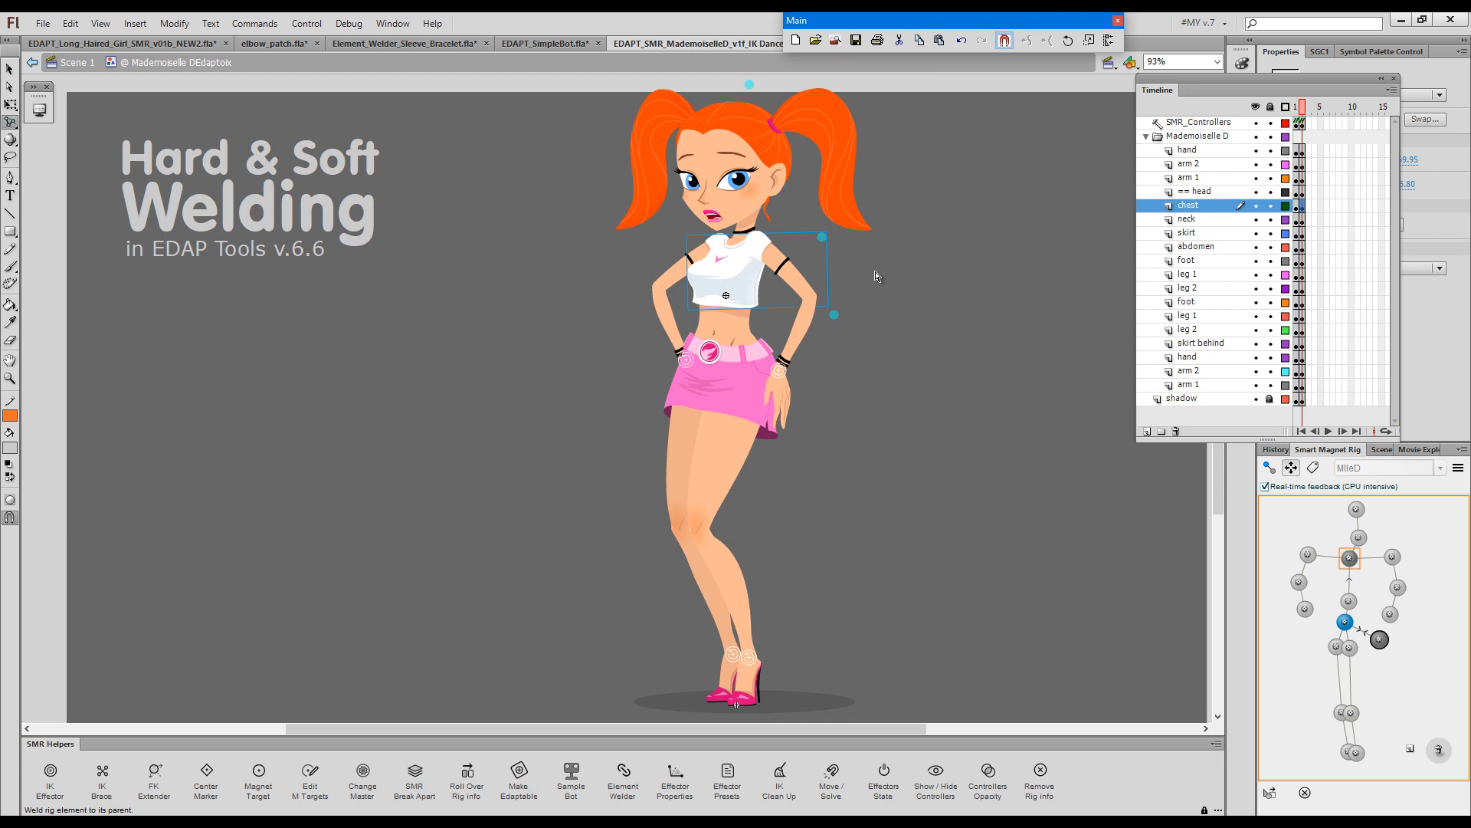